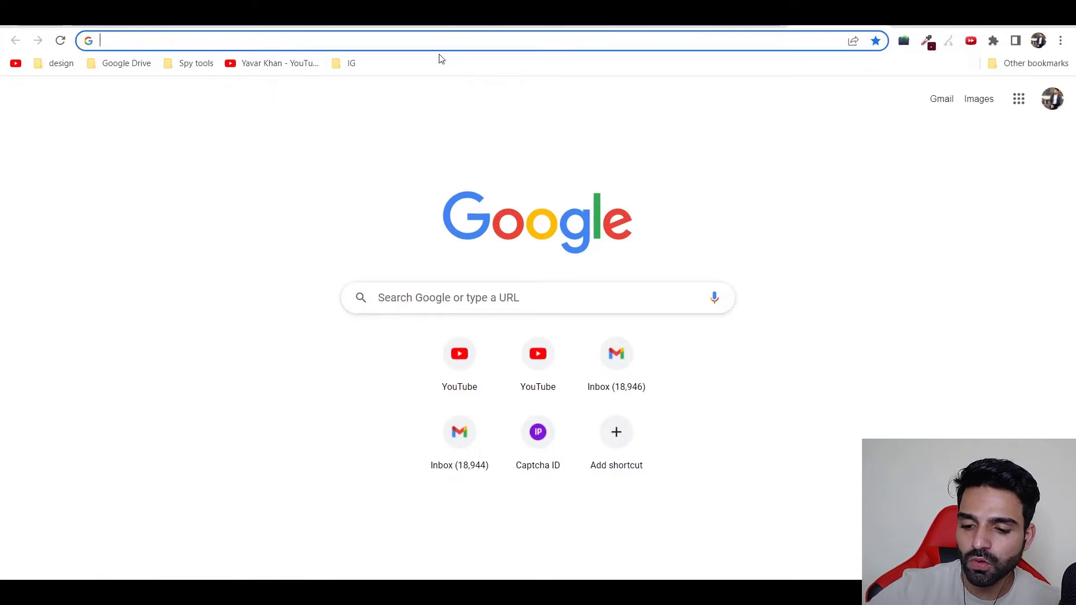
Search Google for 'microsoft ads' and open the Microsoft Advertising Overview dashboard
{"action": "type", "text": "microsoft"}
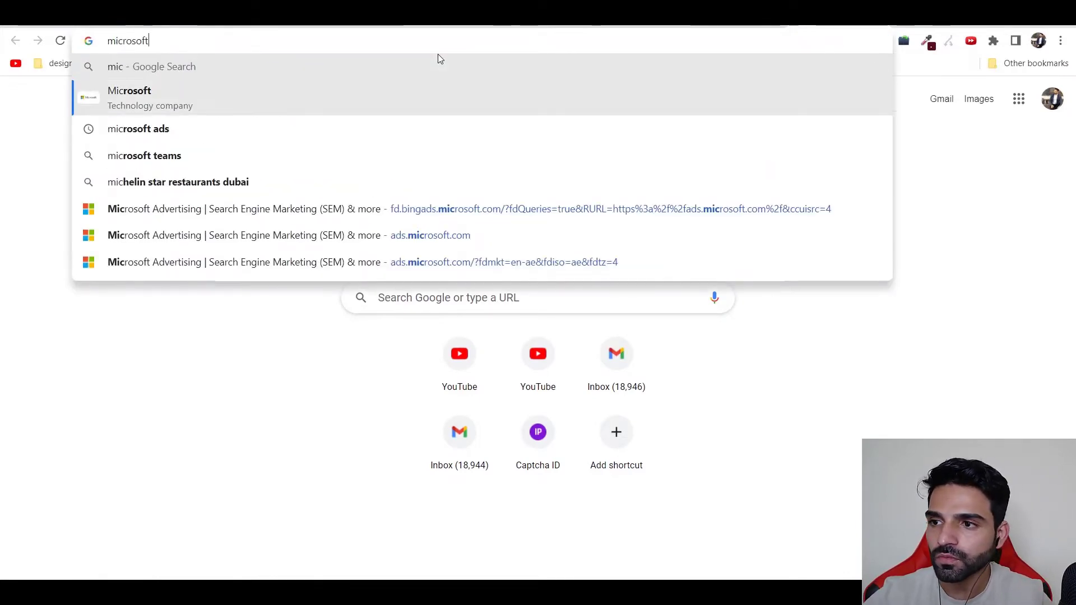
{"action": "key", "text": "Down"}
{"action": "key", "text": "Return"}
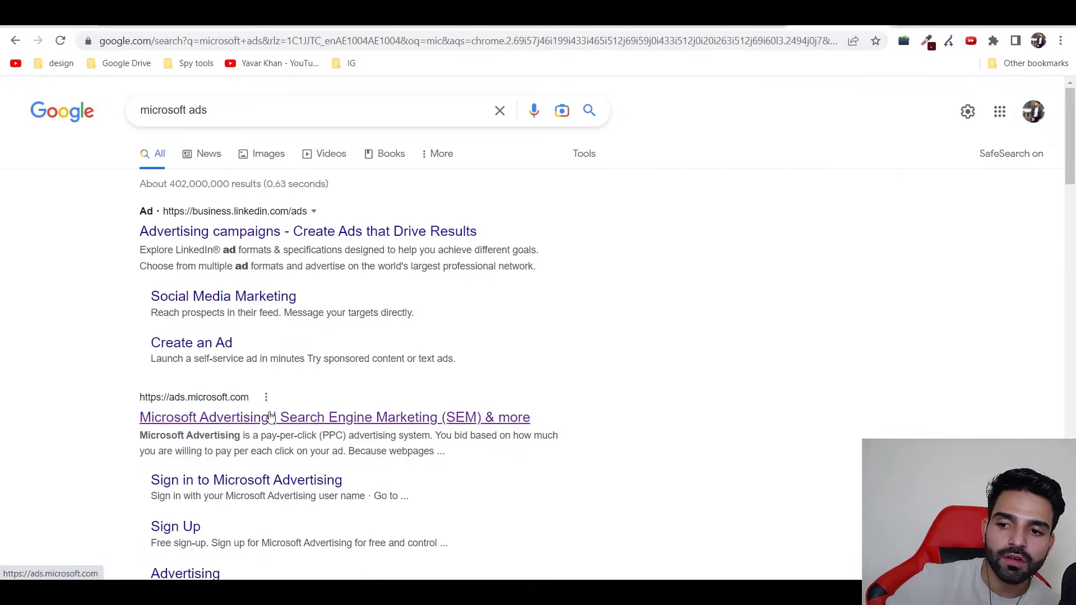
{"action": "left_click", "coordinate": [276, 416]}
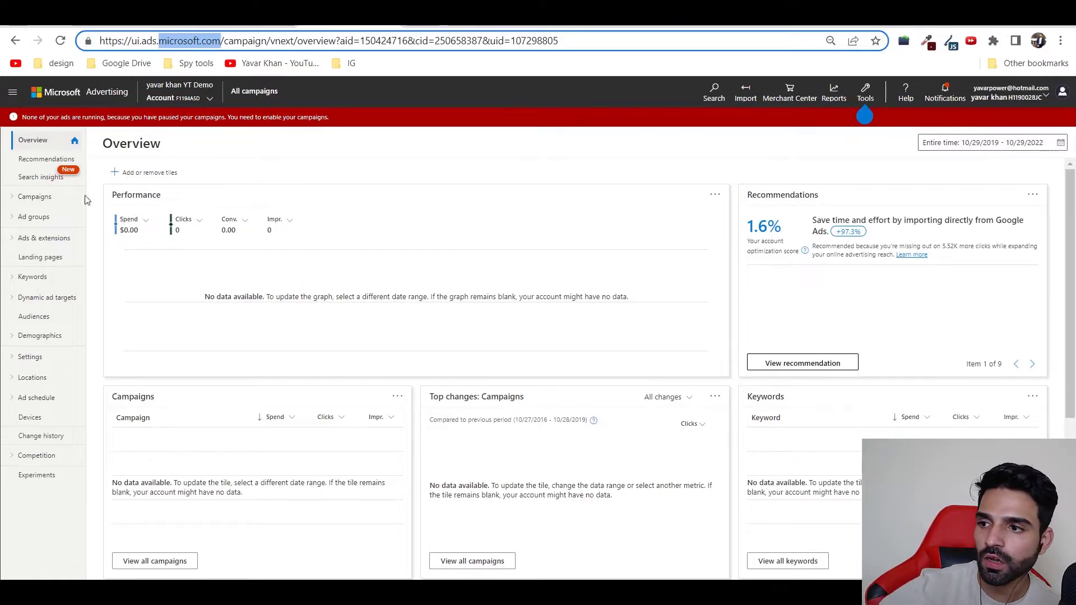
Go to the still-empty Campaigns list in Microsoft Advertising
{"action": "mouse_move", "coordinate": [164, 104]}
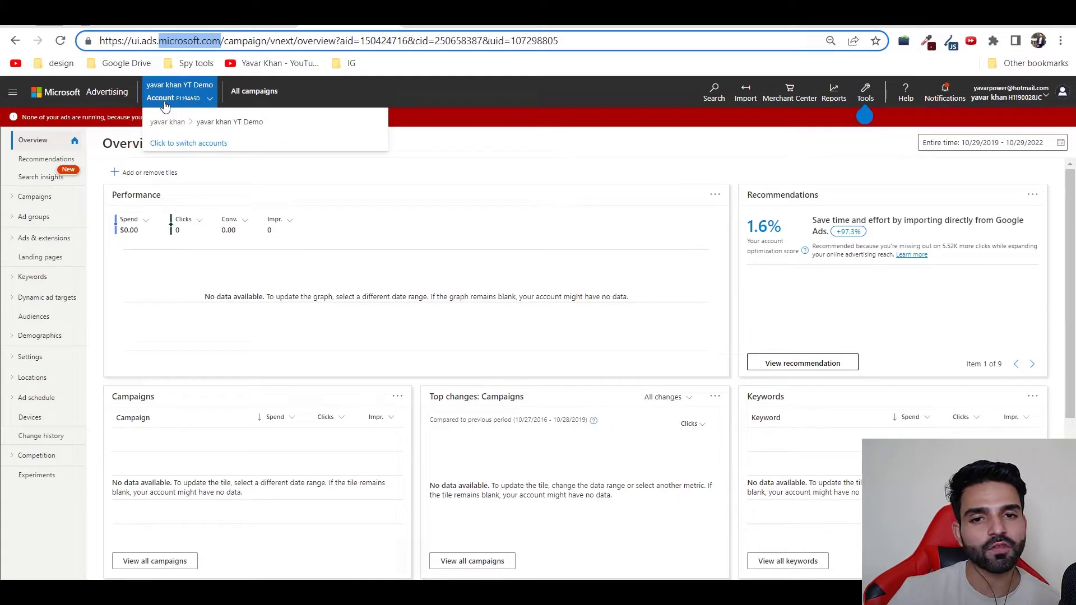
{"action": "left_click", "coordinate": [48, 196]}
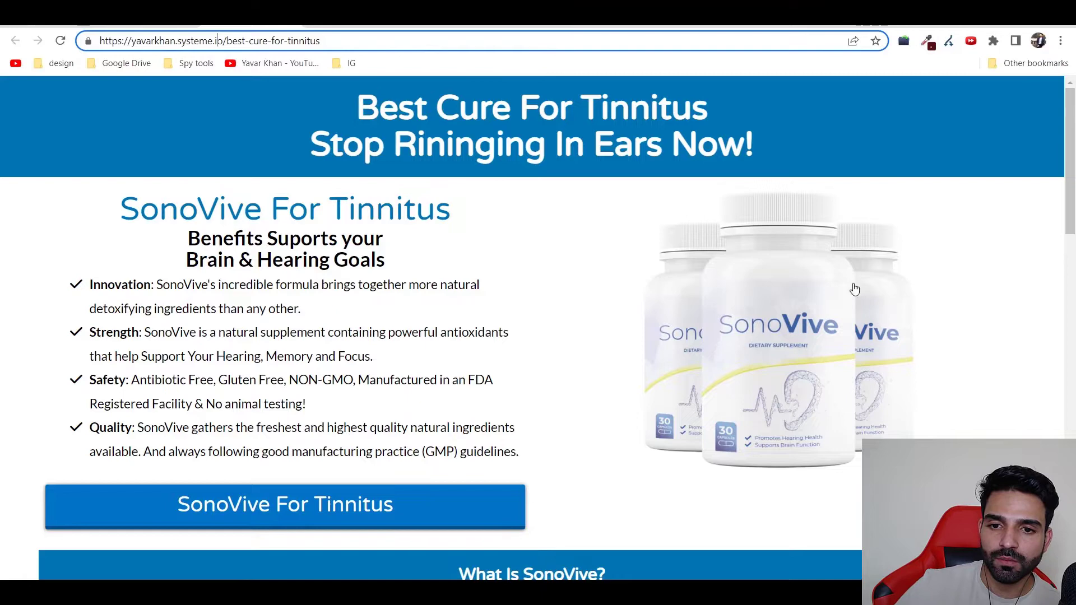
In the Excel plan, enter 'Sonovive' in cell Q3
{"action": "key", "text": "alt+Tab"}
{"action": "left_click", "coordinate": [735, 228]}
{"action": "type", "text": "Sonovi"}
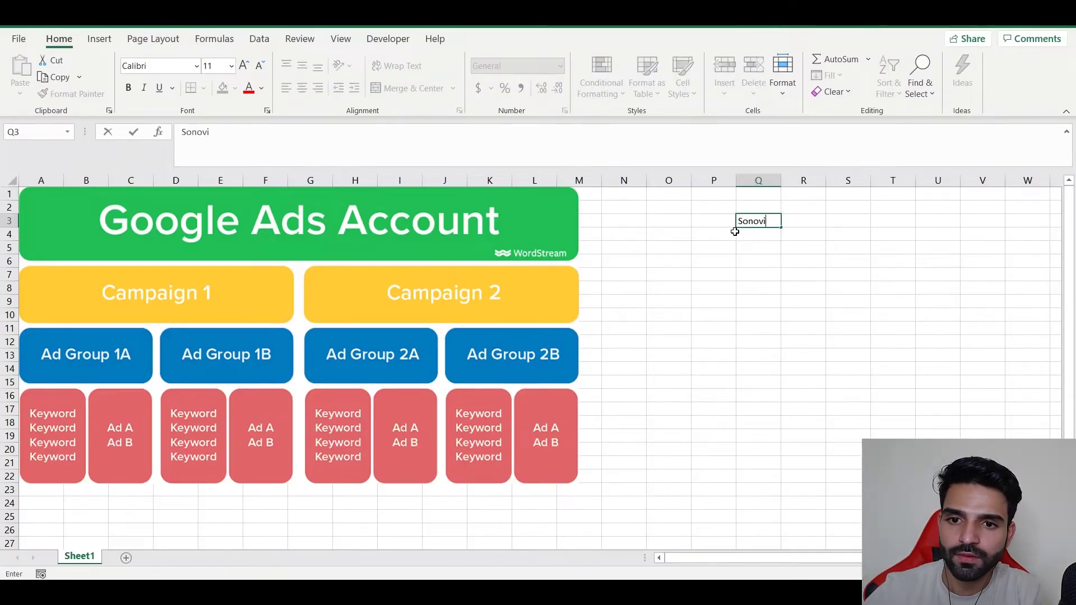
{"action": "type", "text": "ve"}
{"action": "key", "text": "Return"}
{"action": "key", "text": "Up"}
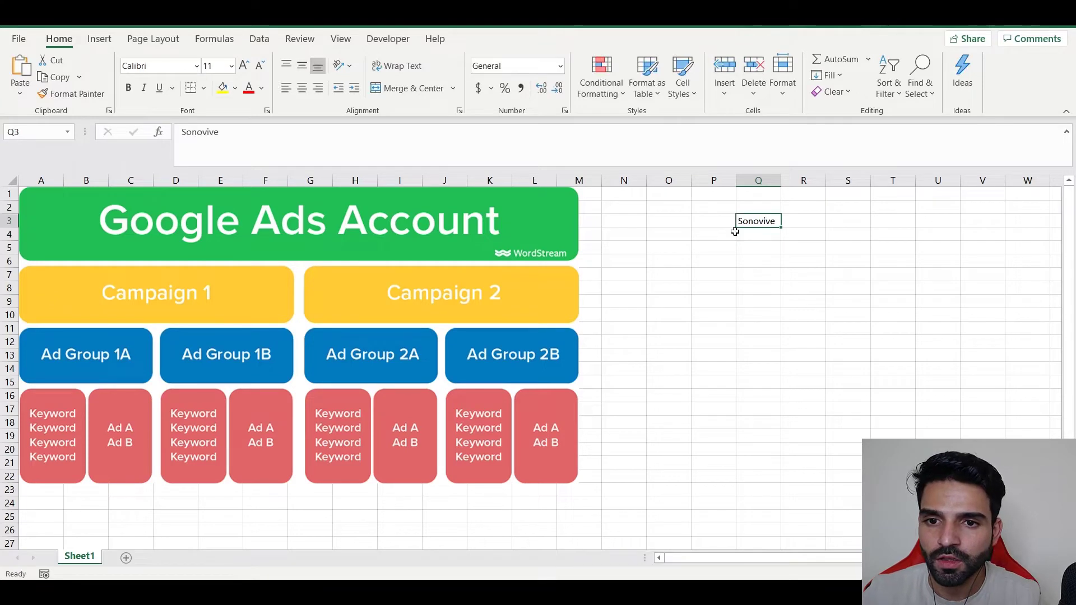
{"action": "key", "text": "Left"}
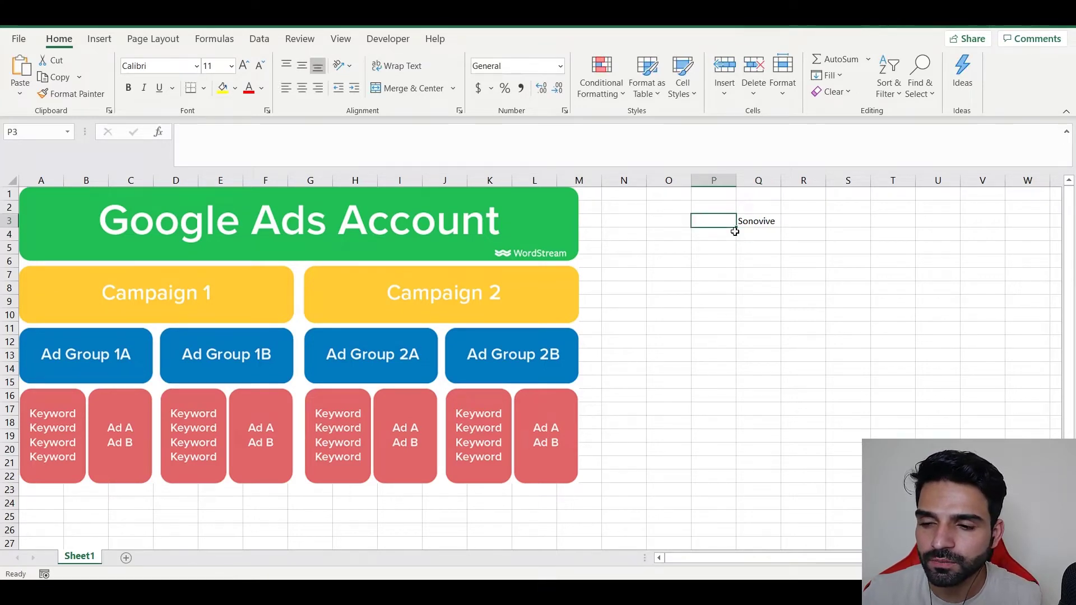
Enter the heading 'Campaign' in cell P3
{"action": "type", "text": "Camp"}
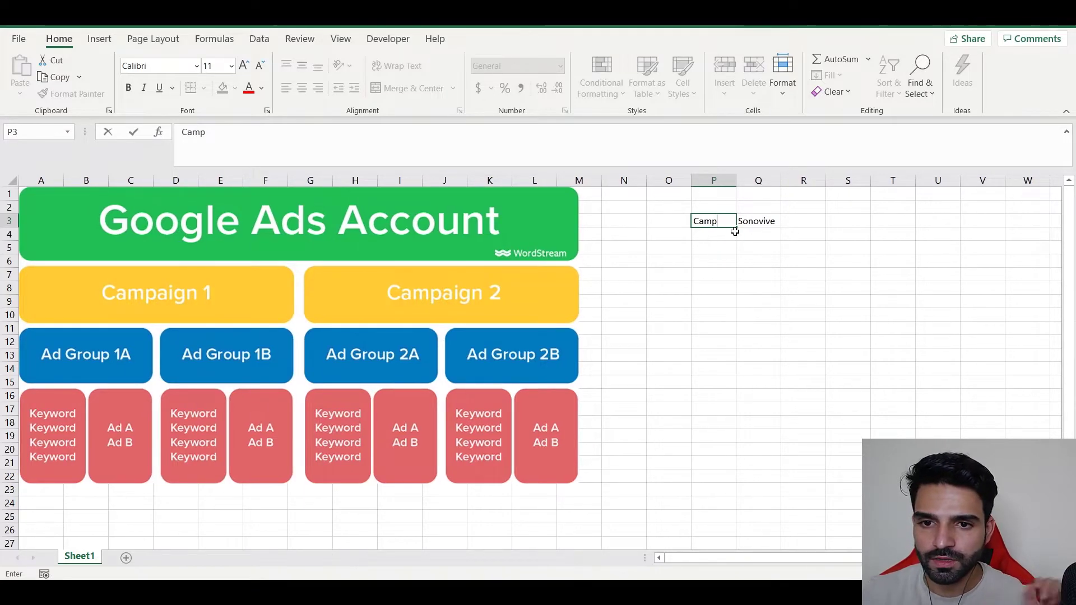
{"action": "left_click", "coordinate": [846, 301]}
{"action": "scroll", "coordinate": [845, 303], "scroll_direction": "up", "scroll_amount": 4, "text": "ctrl"}
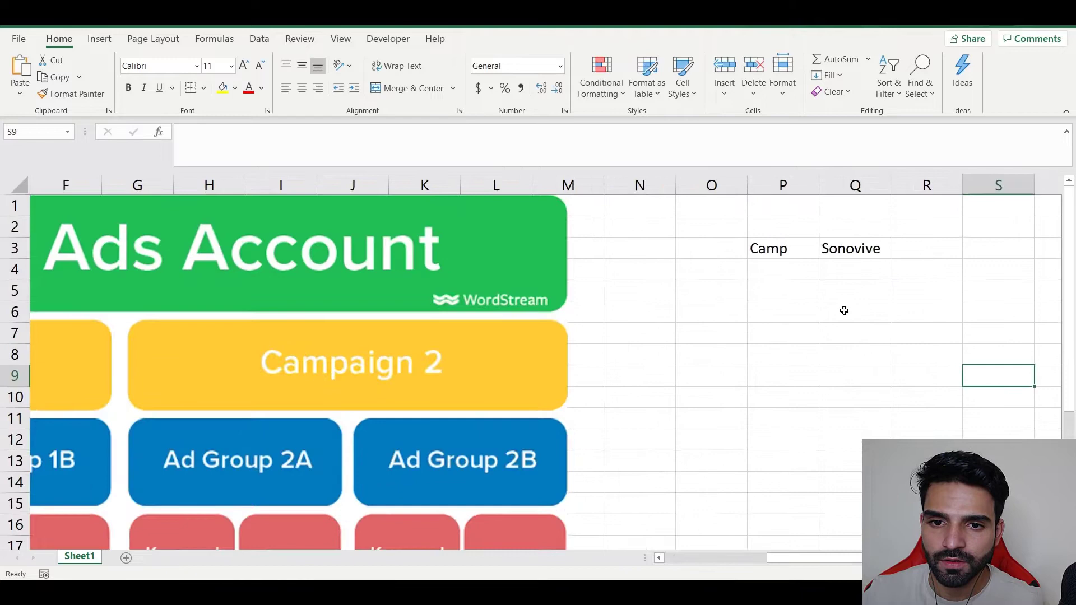
{"action": "scroll", "coordinate": [857, 532], "scroll_direction": "up", "scroll_amount": 3, "text": "ctrl"}
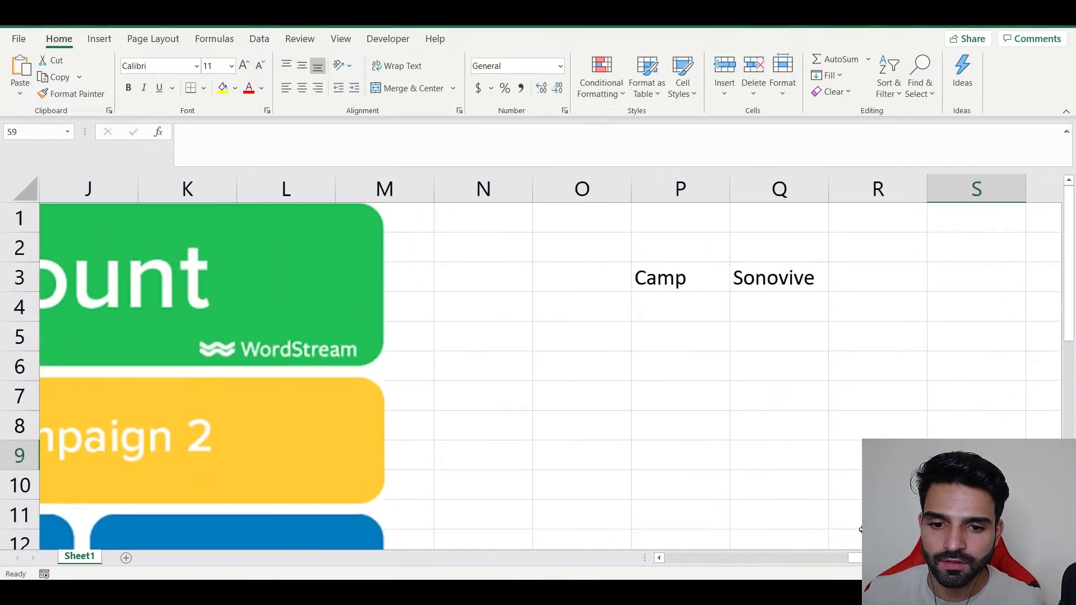
{"action": "scroll", "coordinate": [495, 292], "scroll_direction": "right", "scroll_amount": 3}
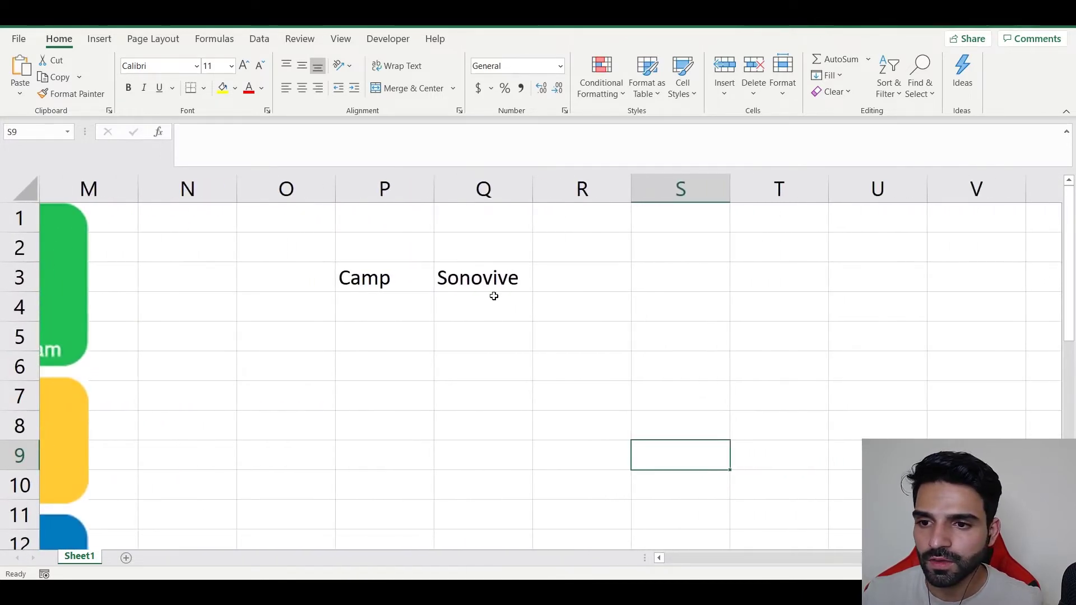
{"action": "left_click", "coordinate": [411, 277]}
{"action": "double_click", "coordinate": [410, 276]}
{"action": "left_click", "coordinate": [274, 141]}
{"action": "type", "text": "ai"}
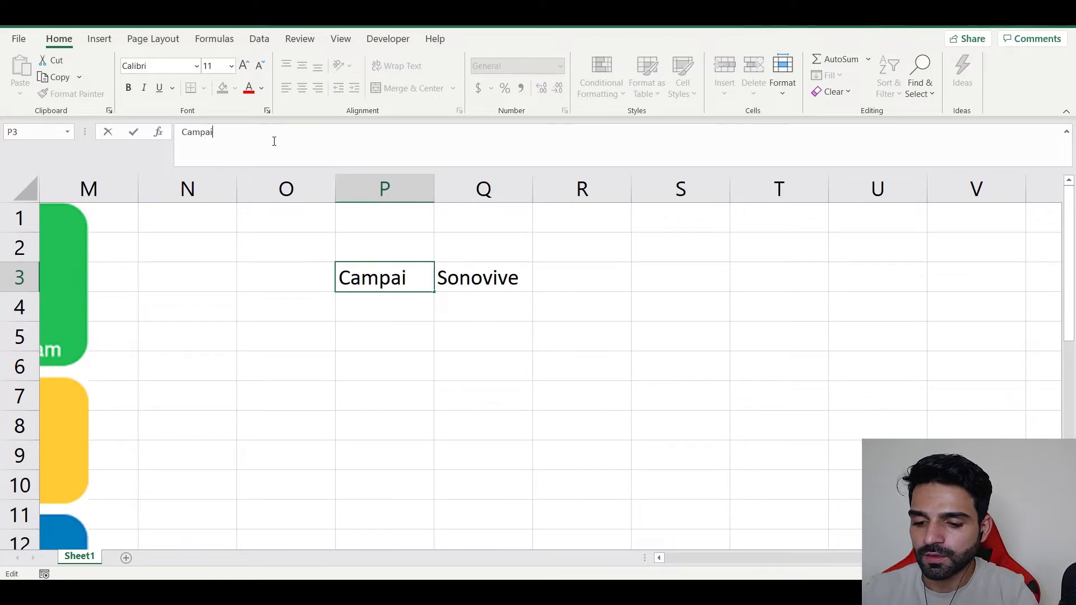
{"action": "type", "text": "gn"}
{"action": "key", "text": "Return"}
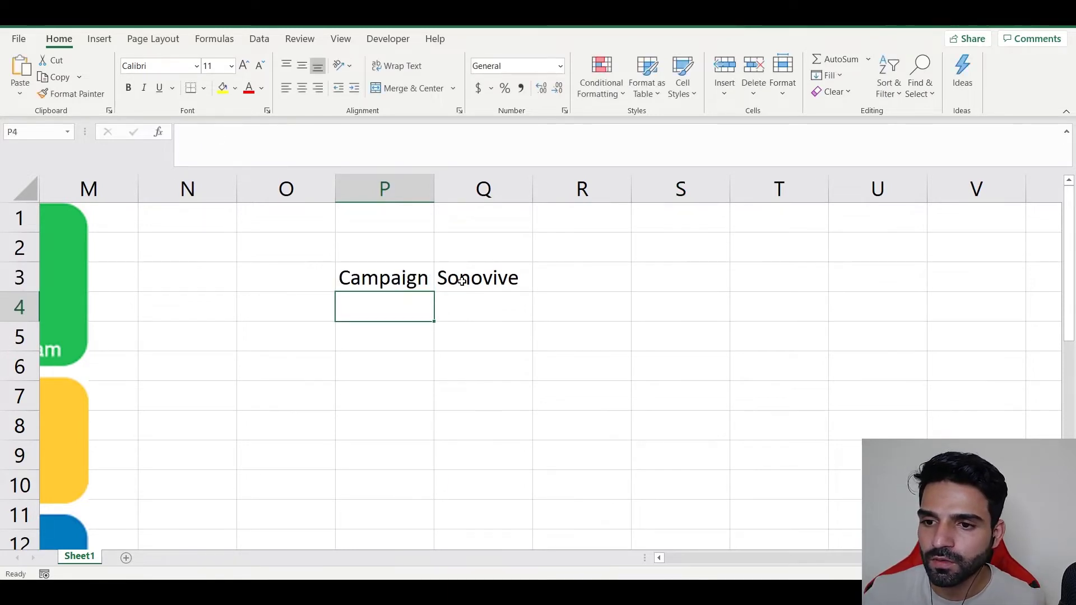
Move 'Sonovive' from Q3 into P4 under Campaign and fill it yellow
{"action": "left_click", "coordinate": [461, 280]}
{"action": "left_click", "coordinate": [481, 276]}
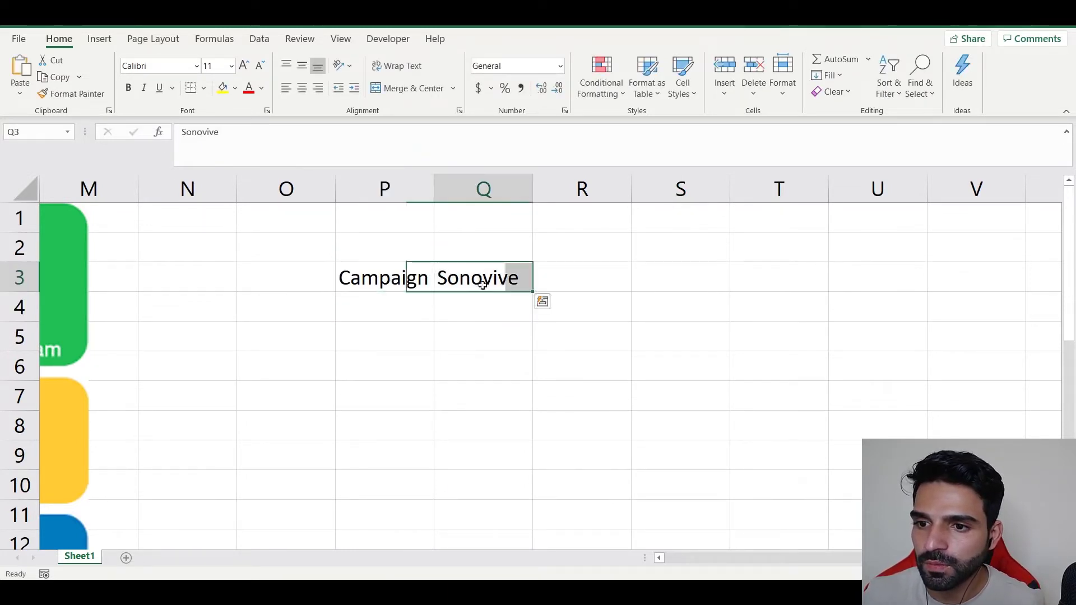
{"action": "key", "text": "ctrl+x"}
{"action": "left_click", "coordinate": [419, 310]}
{"action": "key", "text": "ctrl+v"}
{"action": "left_click", "coordinate": [222, 88]}
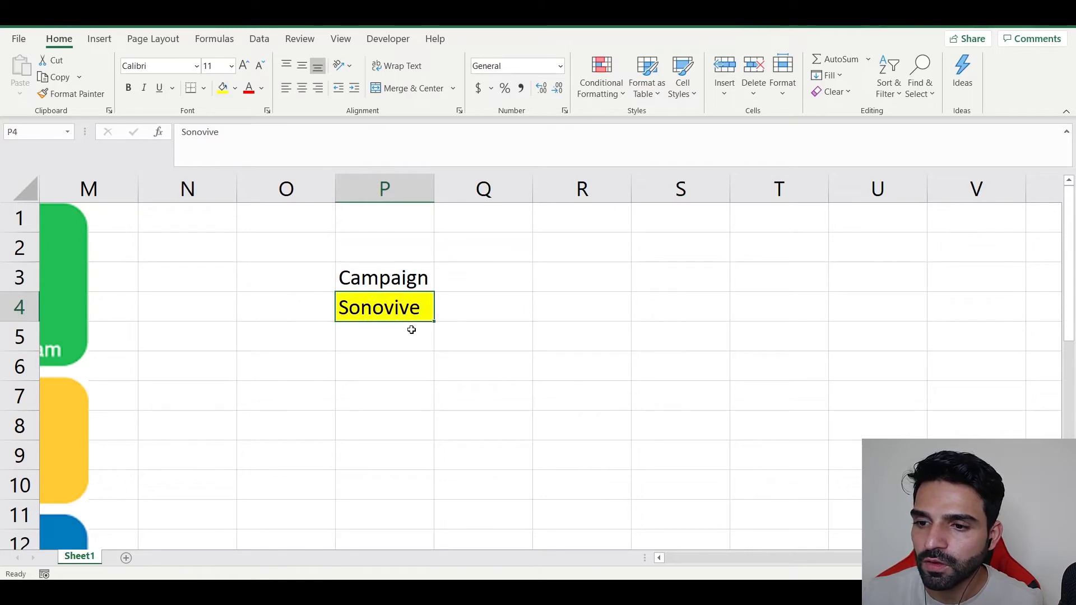
Enter 'Branded' in O5 and 'Generic/Non-Branded' in P5, widening column P to fit
{"action": "left_click", "coordinate": [291, 337]}
{"action": "type", "text": "Branded"}
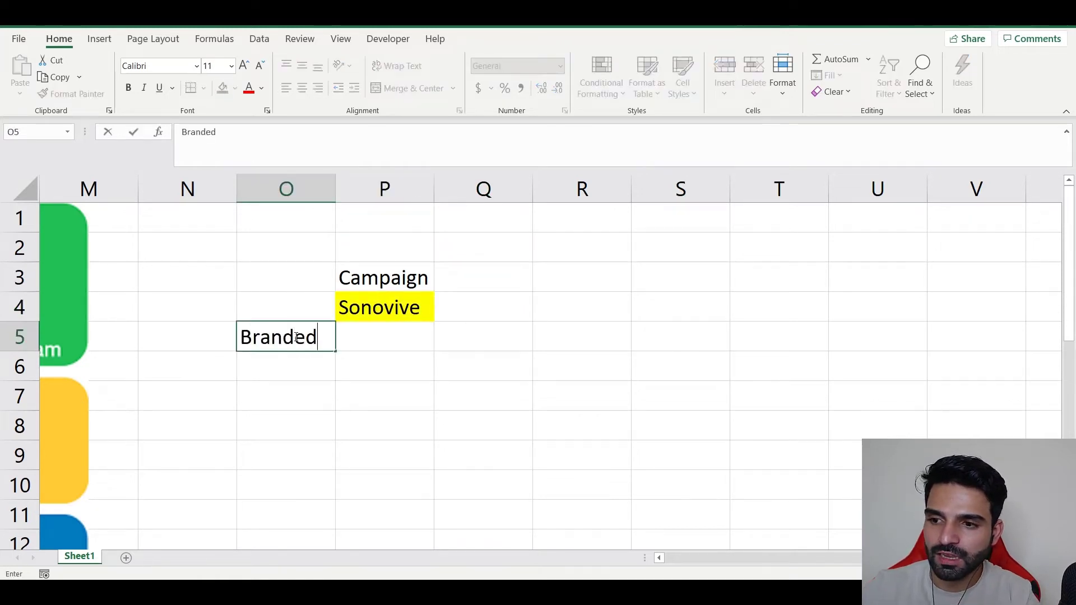
{"action": "key", "text": "Tab"}
{"action": "type", "text": "Gener"}
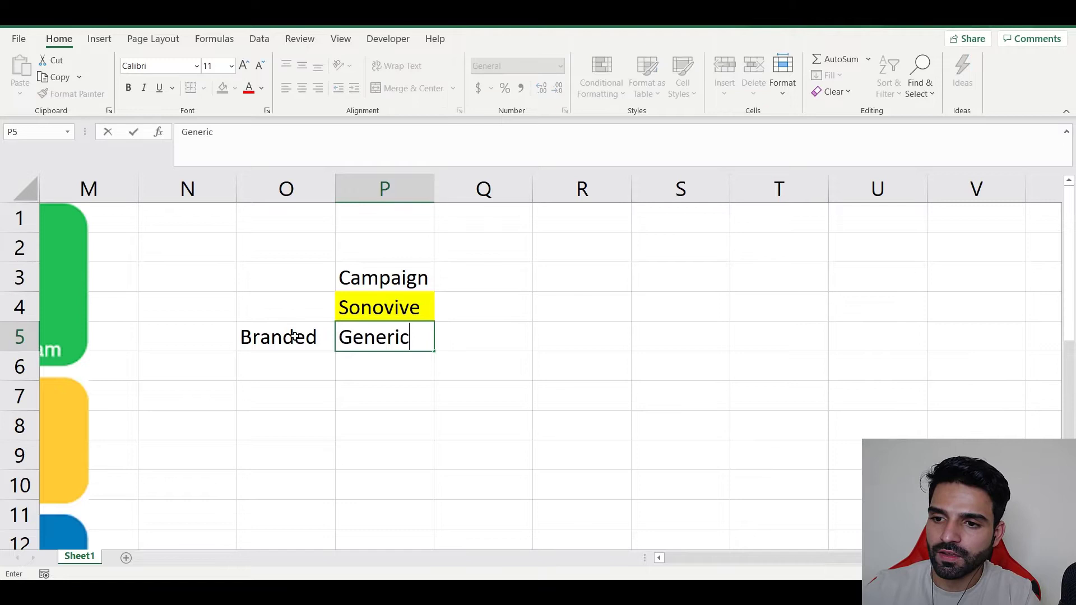
{"action": "type", "text": "ic/Non"}
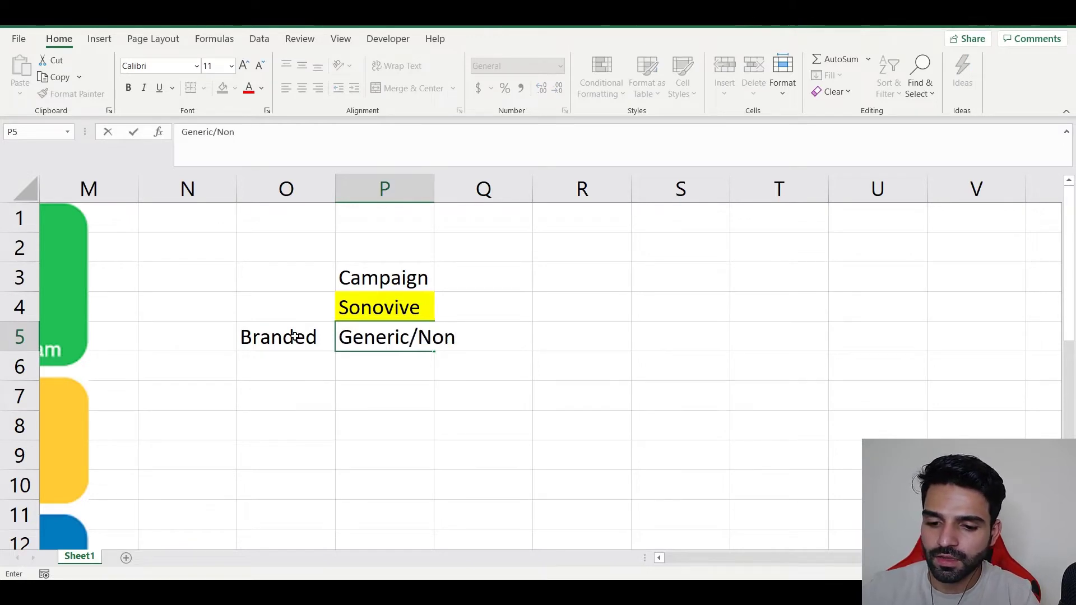
{"action": "type", "text": "-Branded"}
{"action": "key", "text": "Return"}
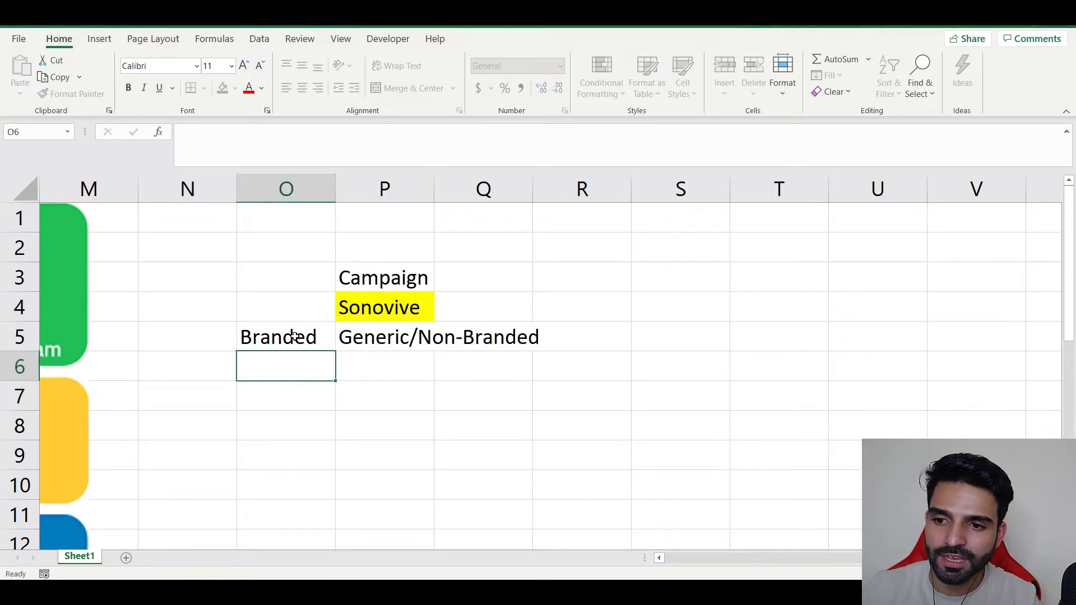
{"action": "double_click", "coordinate": [434, 185]}
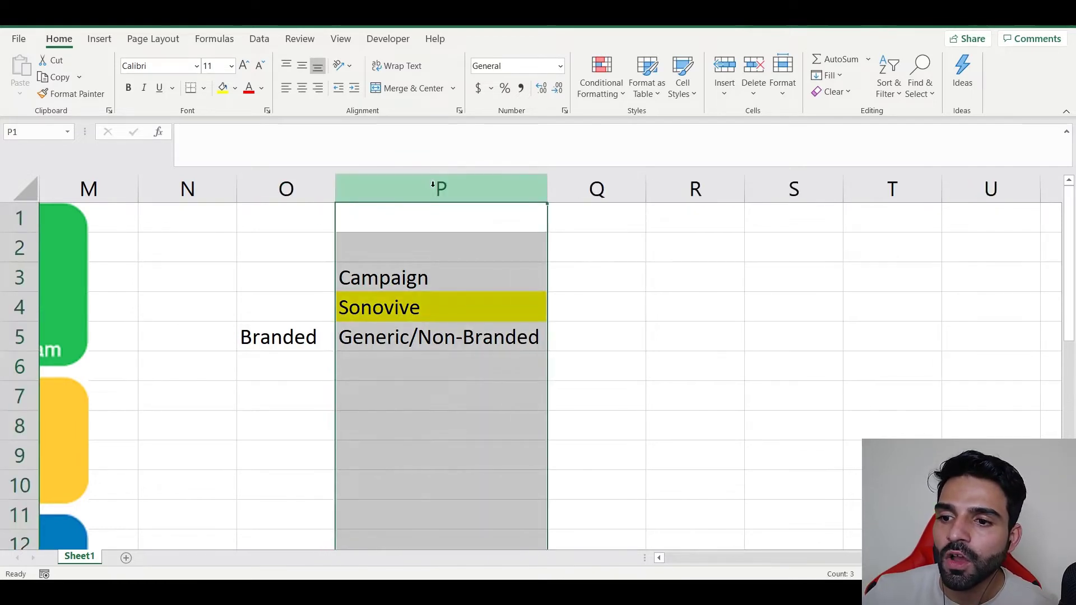
{"action": "left_click", "coordinate": [492, 365]}
Add 'Competition' in Q5 and 'Display ads' in R5, widening column Q to fit
{"action": "left_click", "coordinate": [610, 339]}
{"action": "type", "text": "Competiti"}
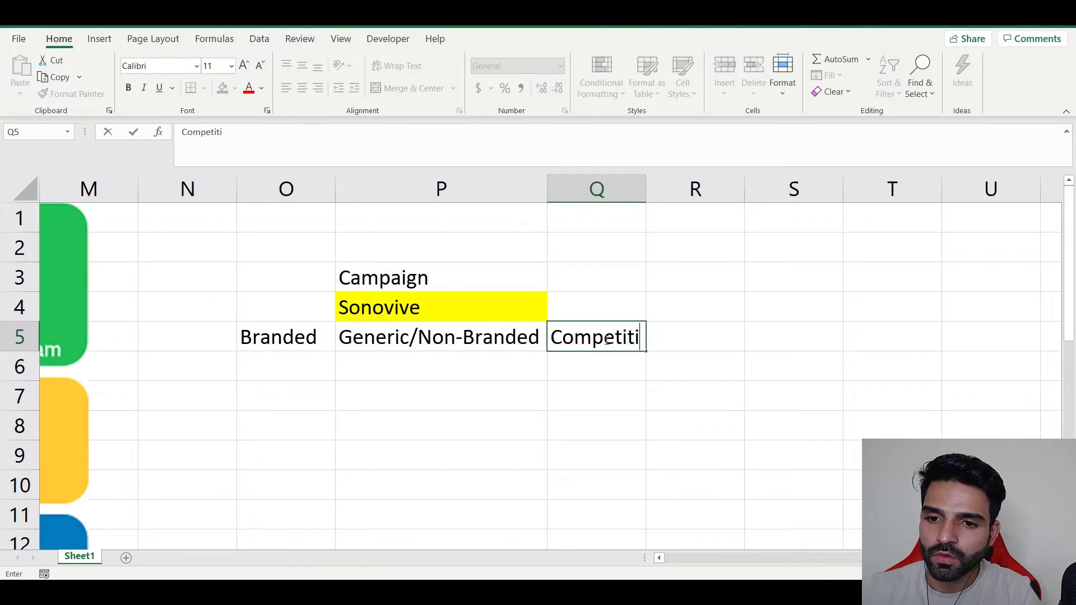
{"action": "type", "text": "on"}
{"action": "key", "text": "Return"}
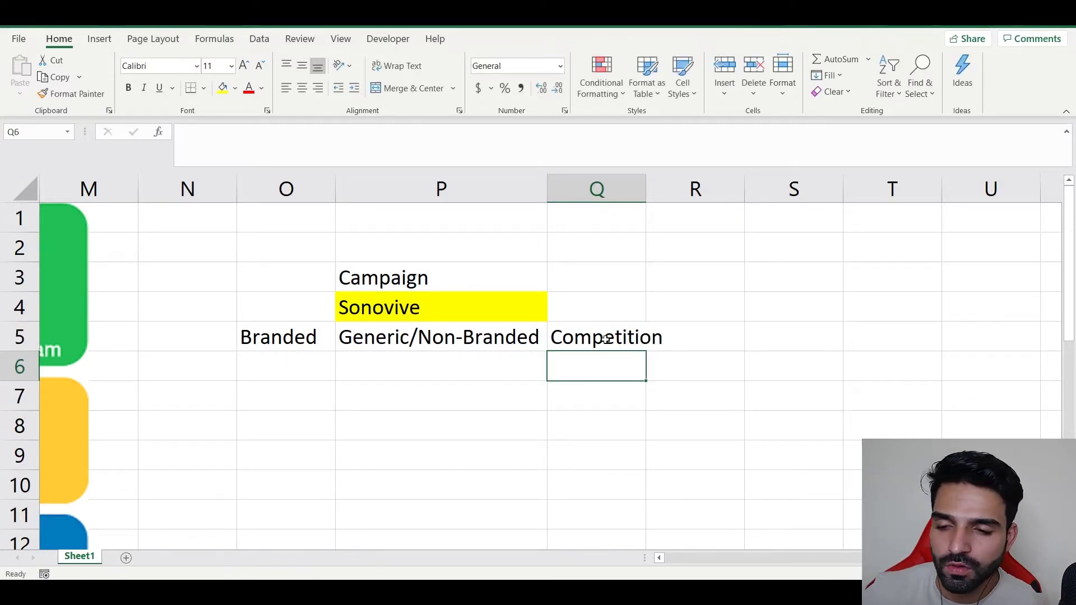
{"action": "left_click", "coordinate": [686, 343]}
{"action": "type", "text": "Di"}
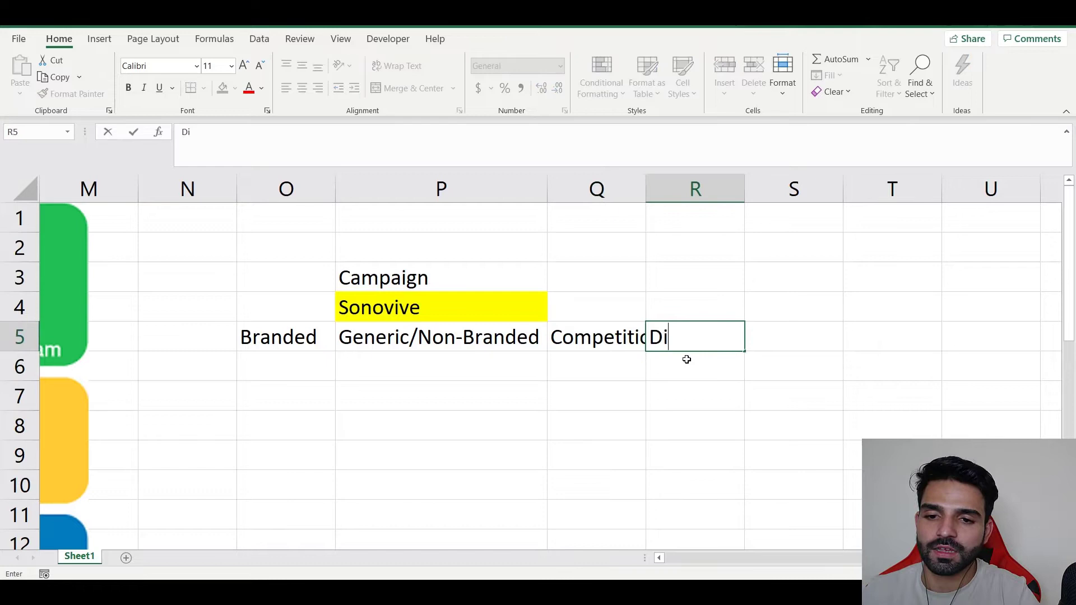
{"action": "type", "text": "splay ads"}
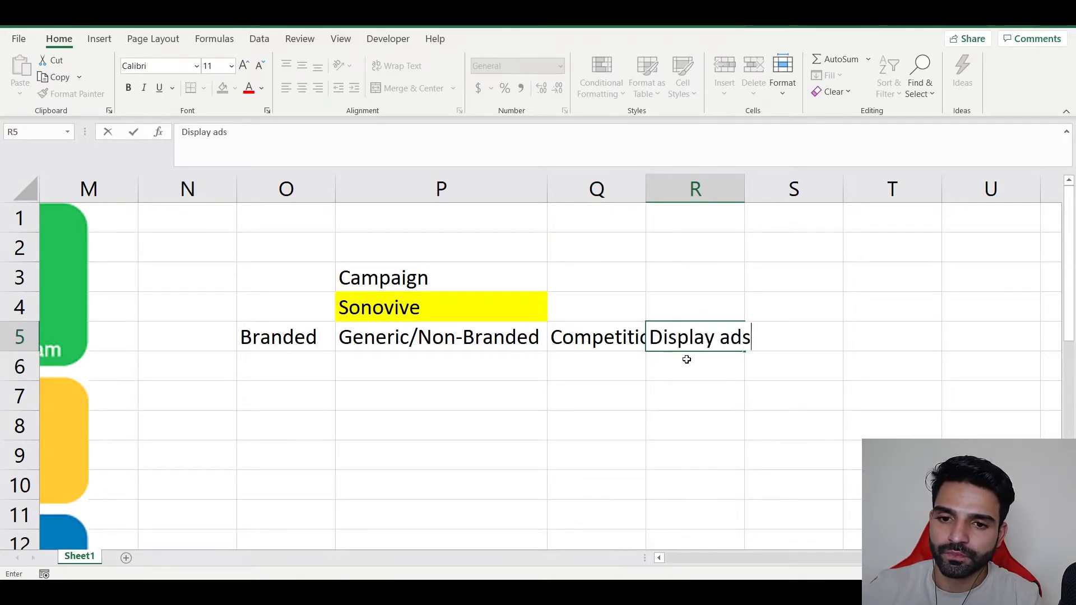
{"action": "key", "text": "Return"}
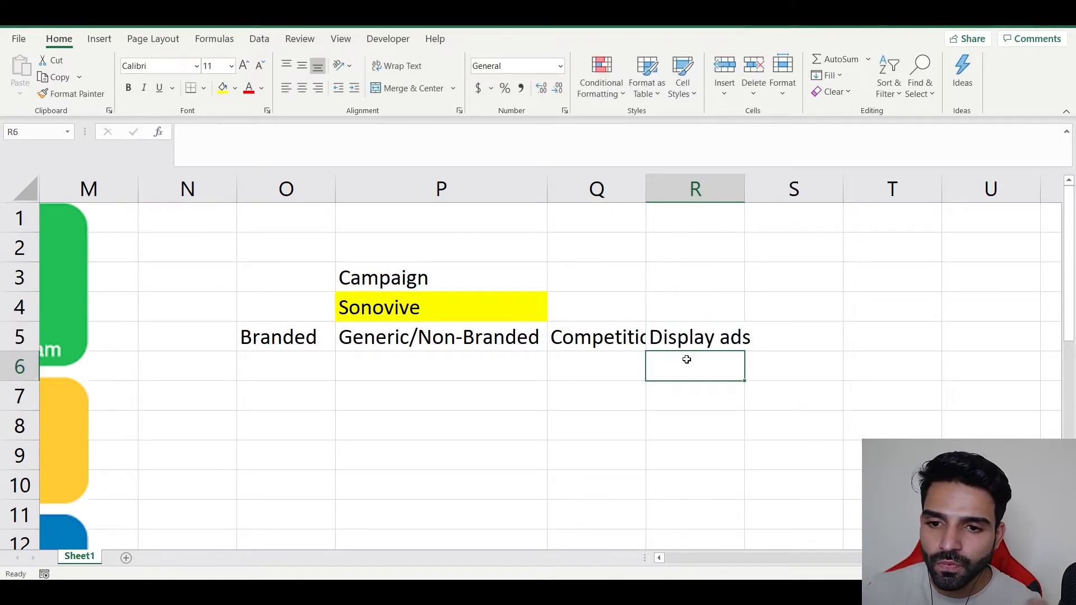
{"action": "double_click", "coordinate": [646, 189]}
Fill the header row O5:R5 light green
{"action": "left_click_drag", "start_coordinate": [269, 338], "coordinate": [696, 331]}
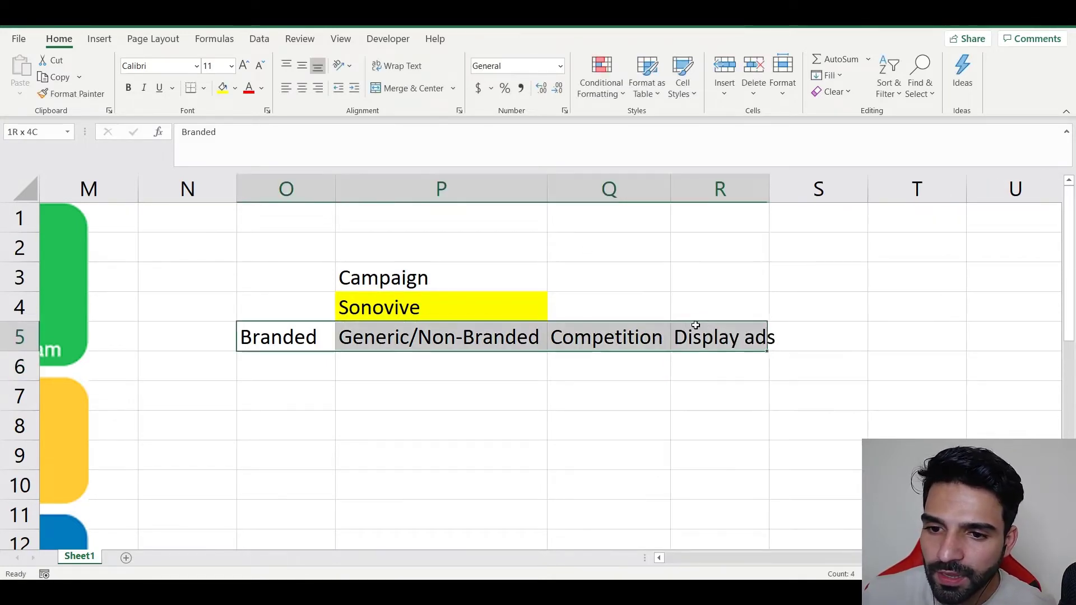
{"action": "left_click", "coordinate": [234, 88]}
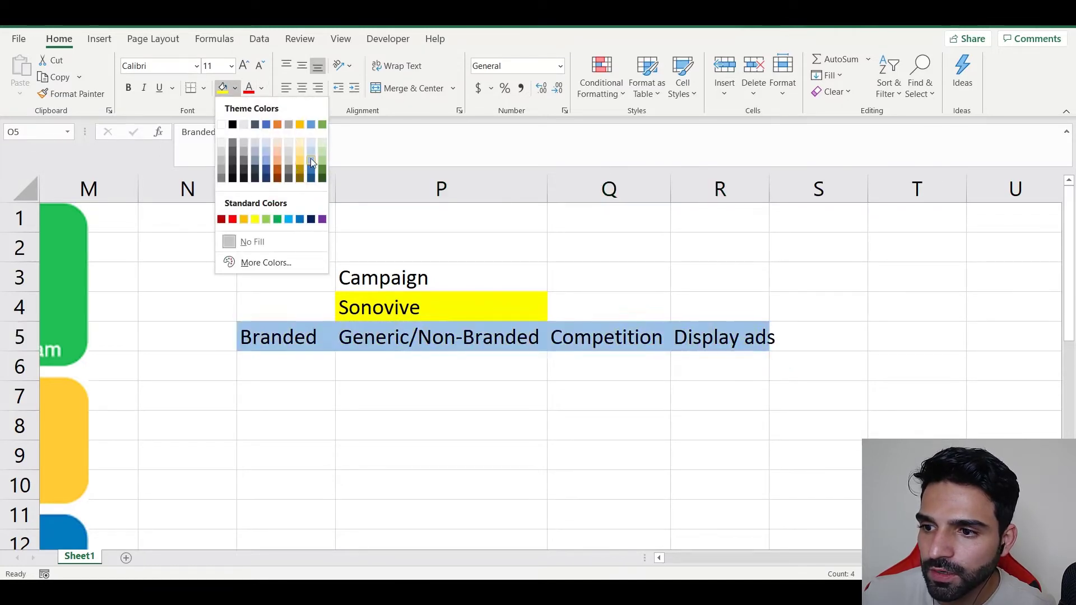
{"action": "left_click", "coordinate": [255, 219]}
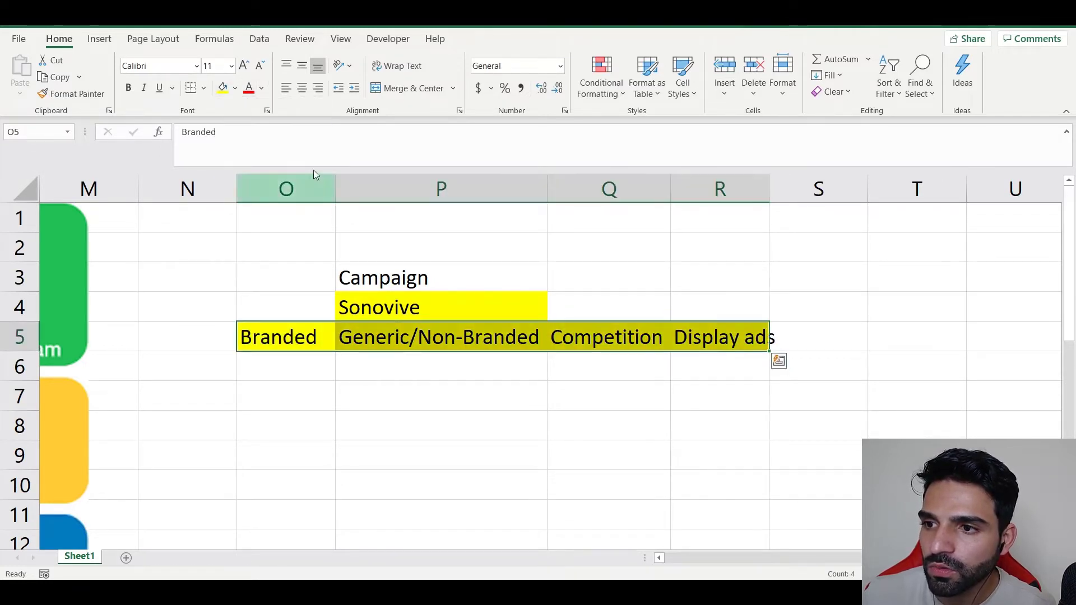
{"action": "left_click", "coordinate": [234, 88]}
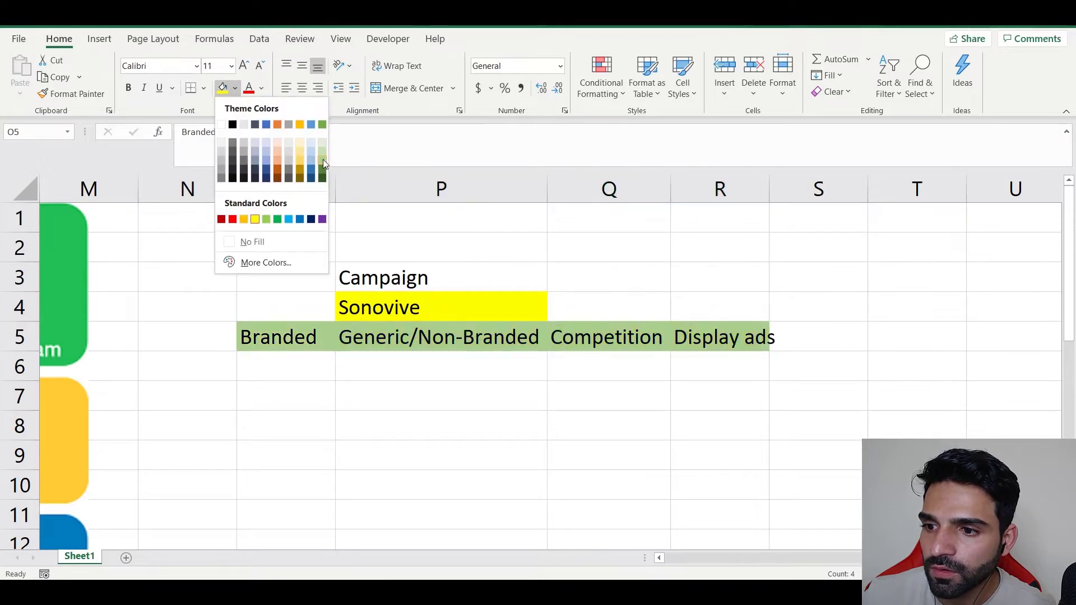
{"action": "left_click", "coordinate": [322, 161]}
Label cell N5 as 'AG'
{"action": "left_click", "coordinate": [192, 332]}
{"action": "type", "text": "AG"}
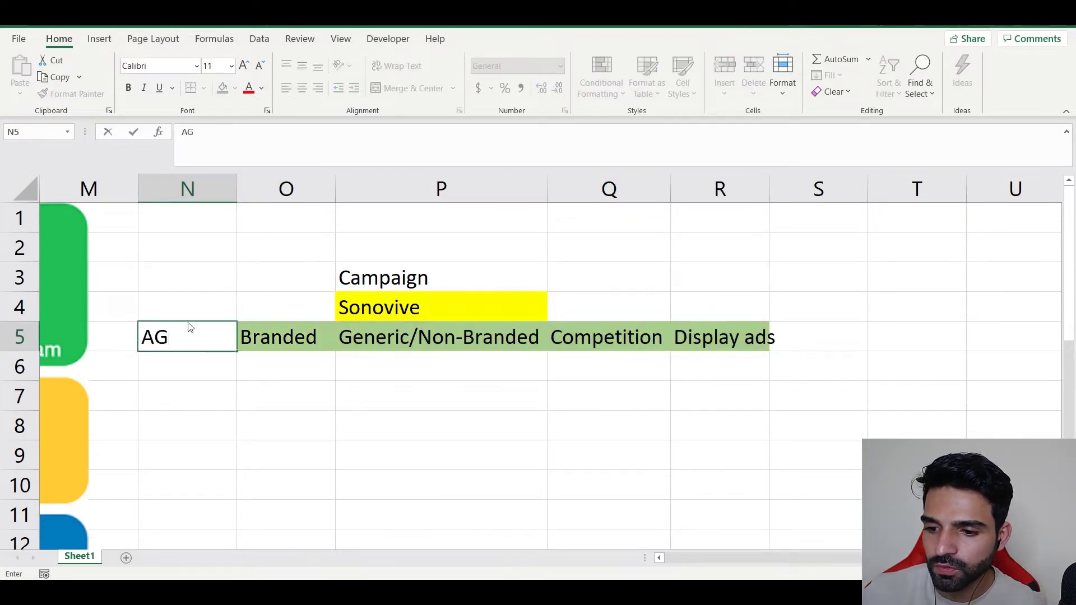
{"action": "scroll", "coordinate": [660, 439], "scroll_direction": "left", "scroll_amount": 10}
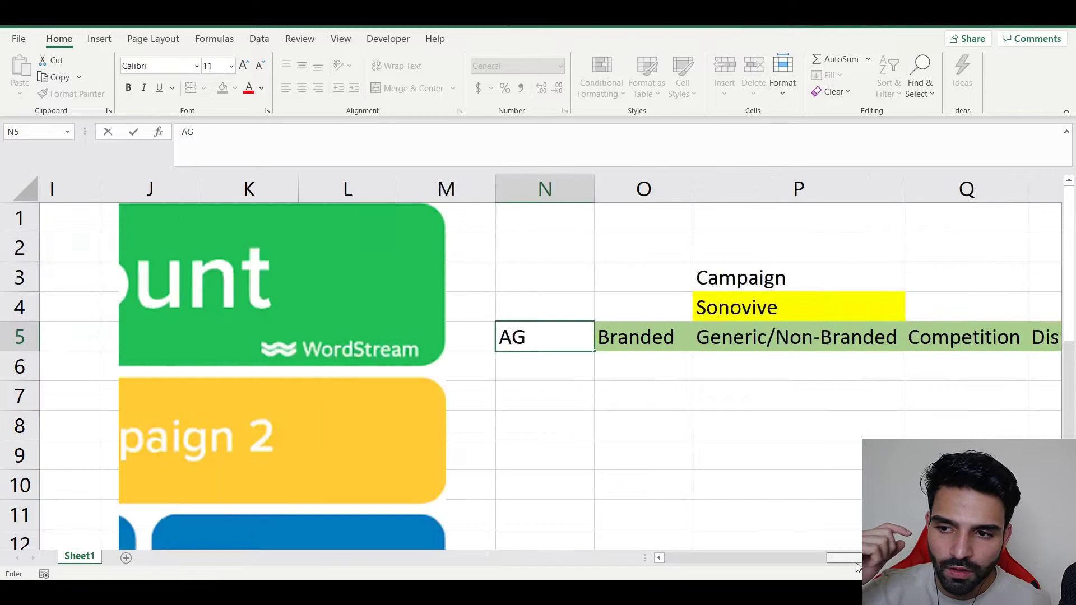
{"action": "scroll", "coordinate": [615, 436], "scroll_direction": "down", "scroll_amount": 6}
{"action": "scroll", "coordinate": [528, 470], "scroll_direction": "up", "scroll_amount": 2}
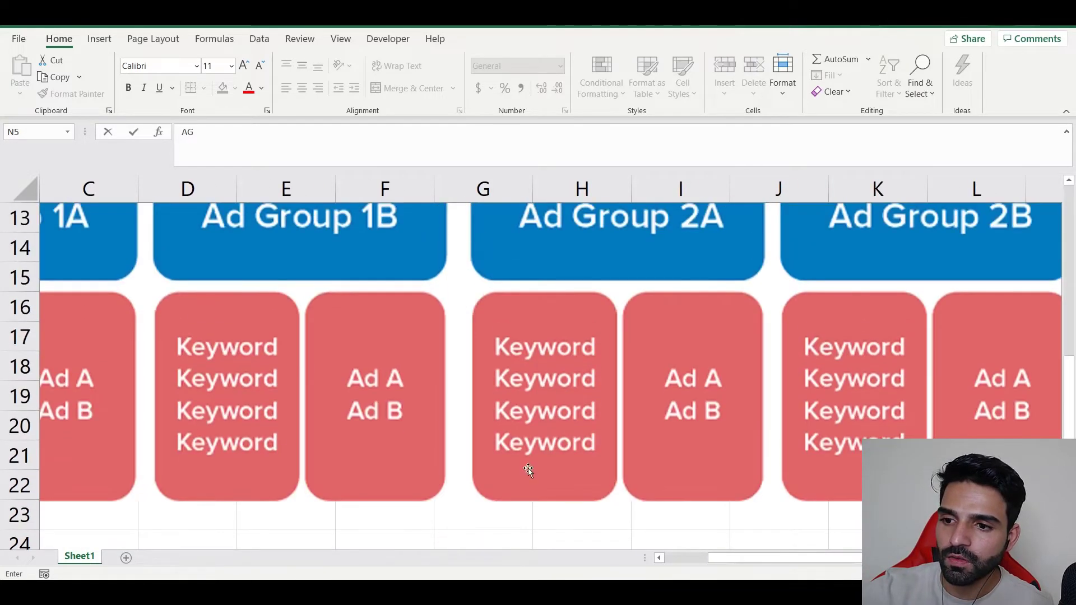
{"action": "scroll", "coordinate": [723, 543], "scroll_direction": "right", "scroll_amount": 8}
{"action": "scroll", "coordinate": [722, 543], "scroll_direction": "up", "scroll_amount": 4}
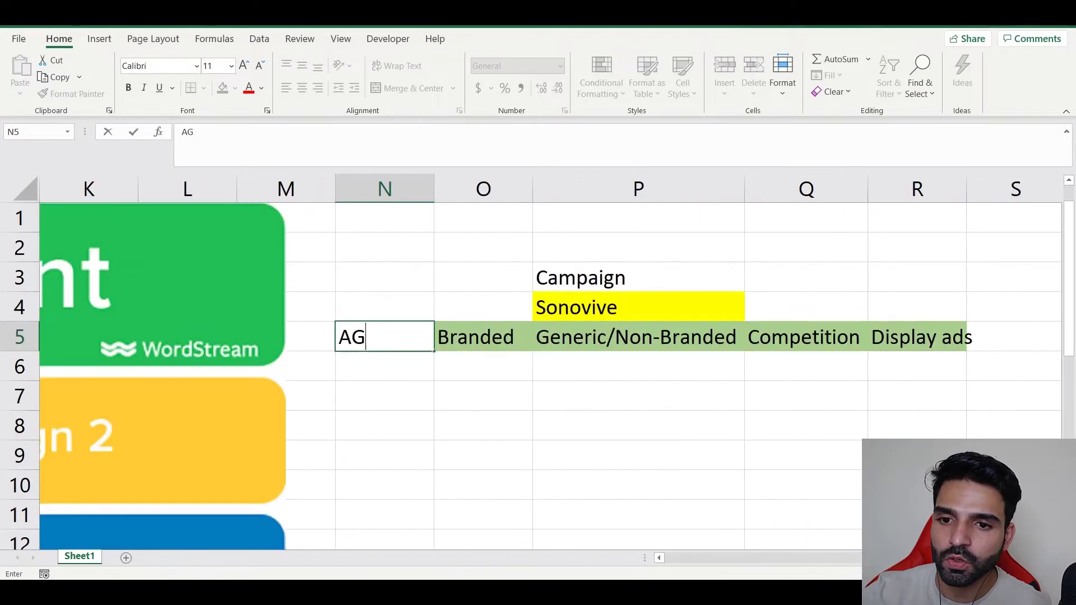
Commit 'AG' in N5, then return to the Microsoft Advertising campaigns page and dismiss the asset library prompt
{"action": "left_click", "coordinate": [507, 393]}
{"action": "left_click", "coordinate": [385, 362]}
{"action": "key", "text": "alt+Tab"}
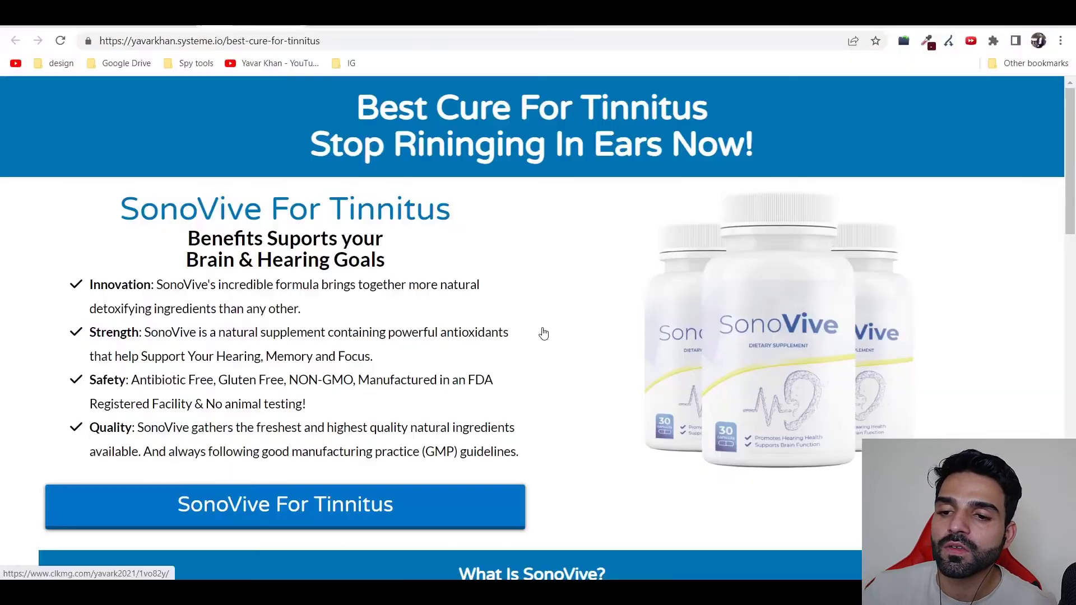
{"action": "key", "text": "ctrl+Tab"}
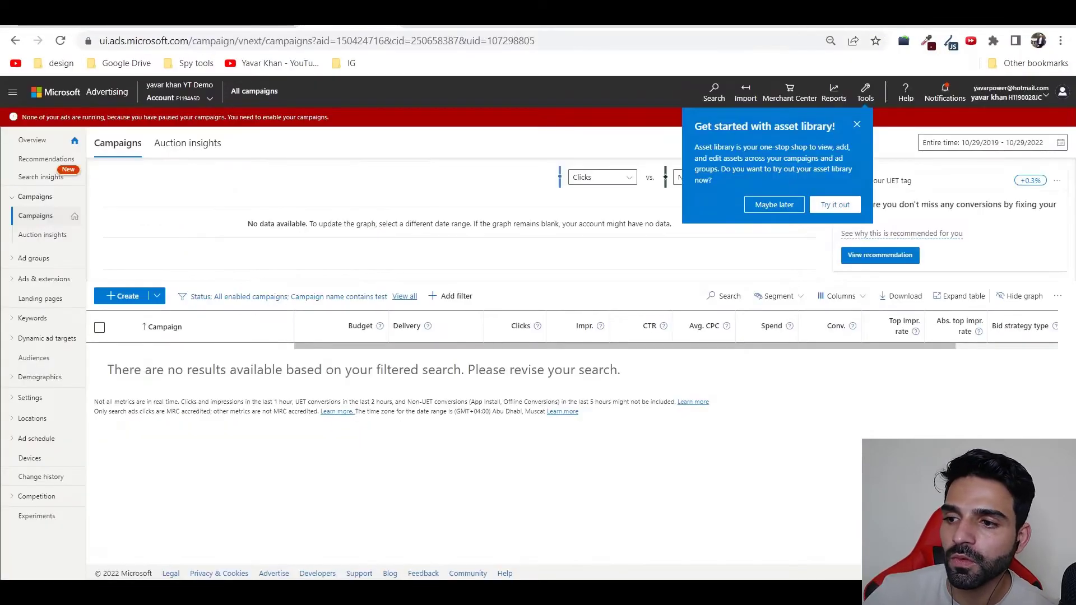
{"action": "left_click", "coordinate": [862, 128]}
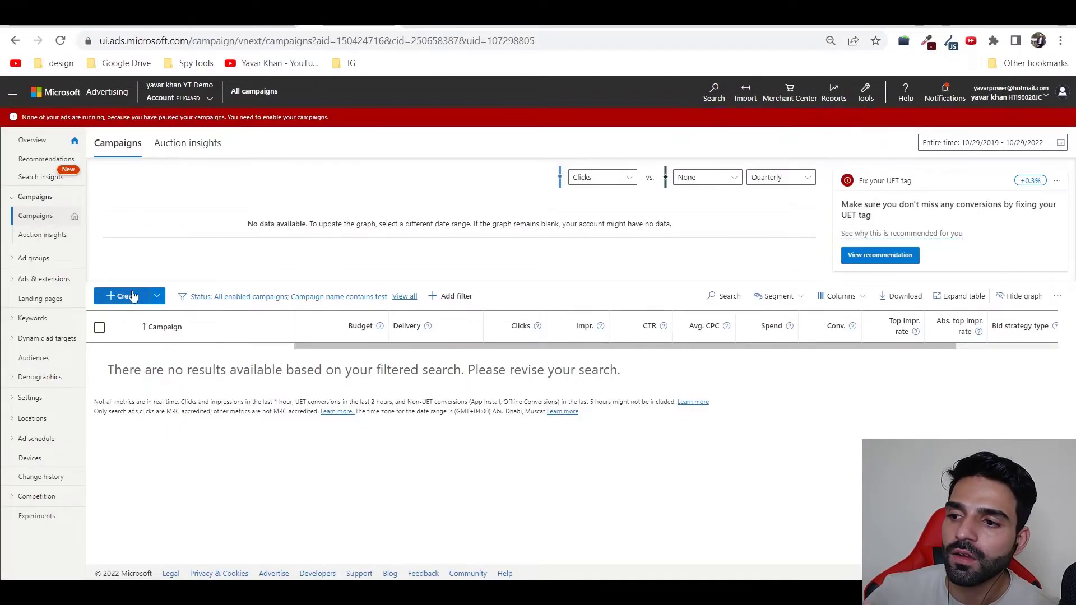
Create a new campaign with the 'Visits to my website' goal
{"action": "left_click", "coordinate": [128, 296]}
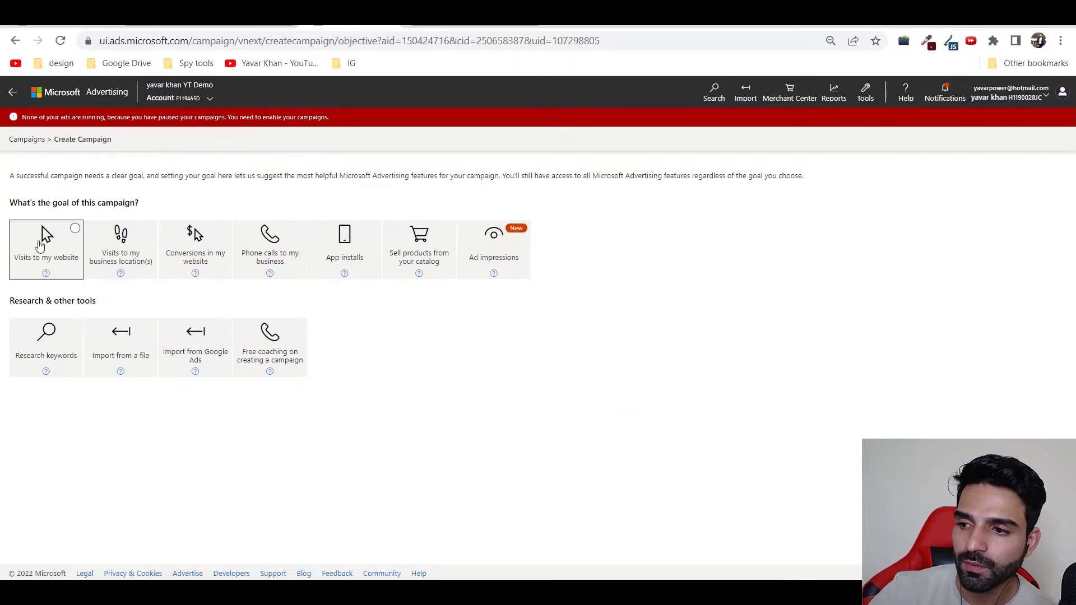
{"action": "left_click", "coordinate": [39, 243]}
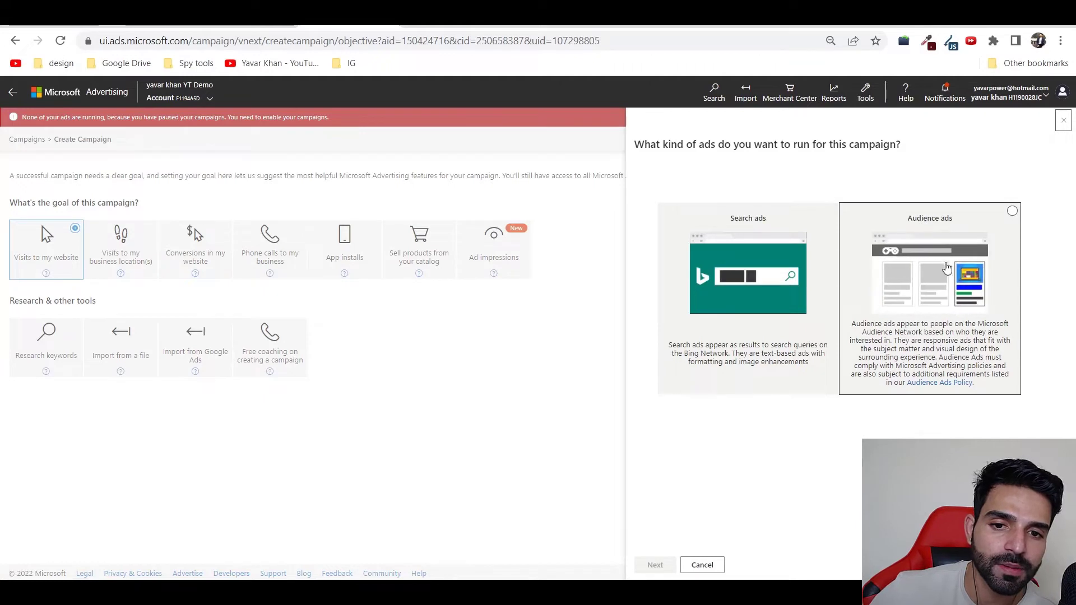
{"action": "key", "text": "ctrl+t"}
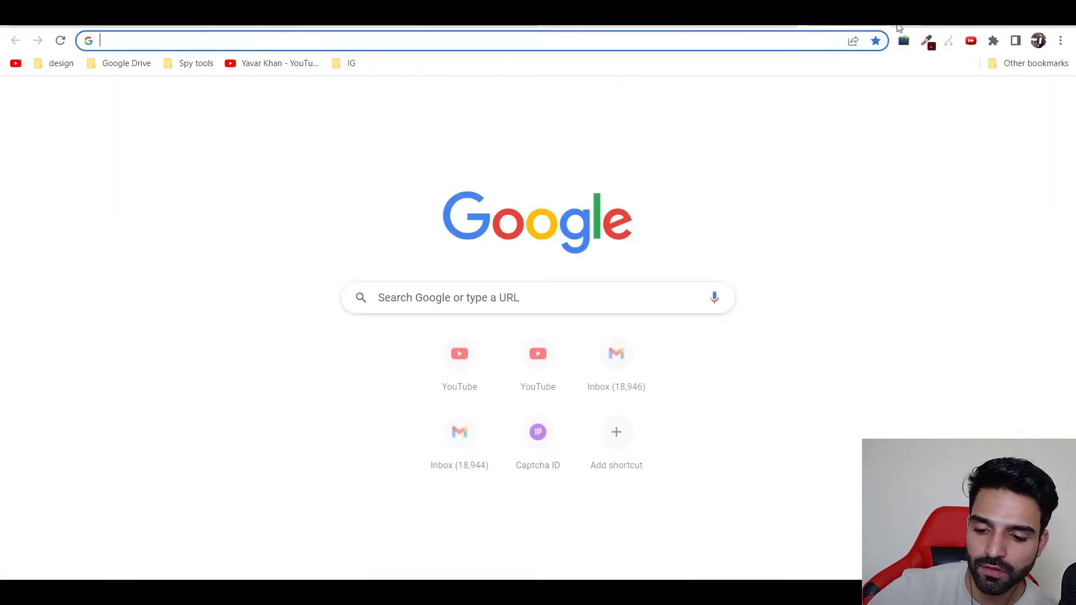
{"action": "type", "text": "khaleej times"}
{"action": "key", "text": "Return"}
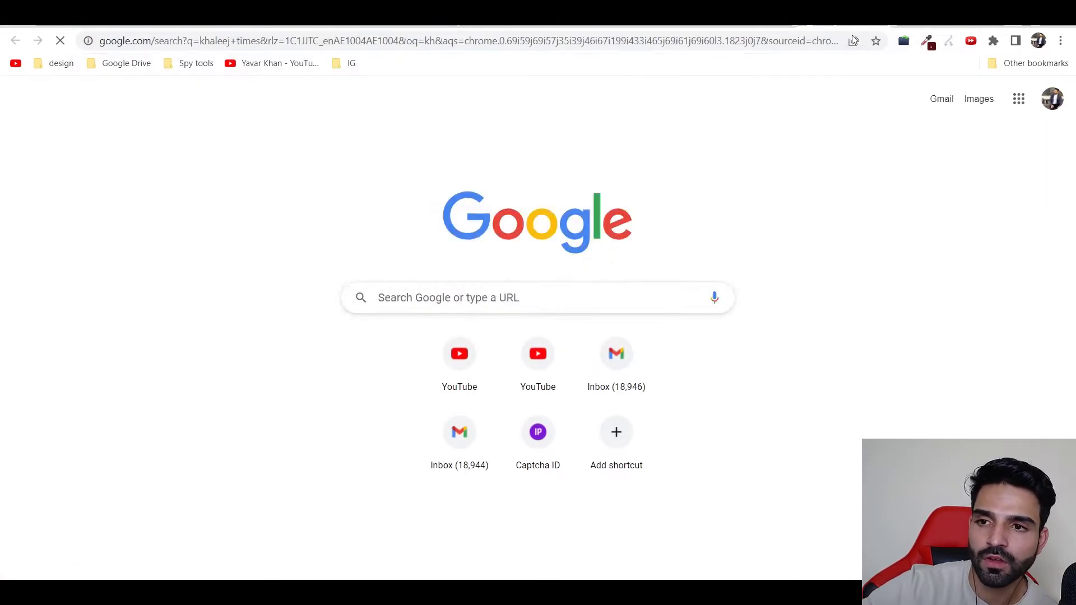
{"action": "left_click", "coordinate": [202, 231]}
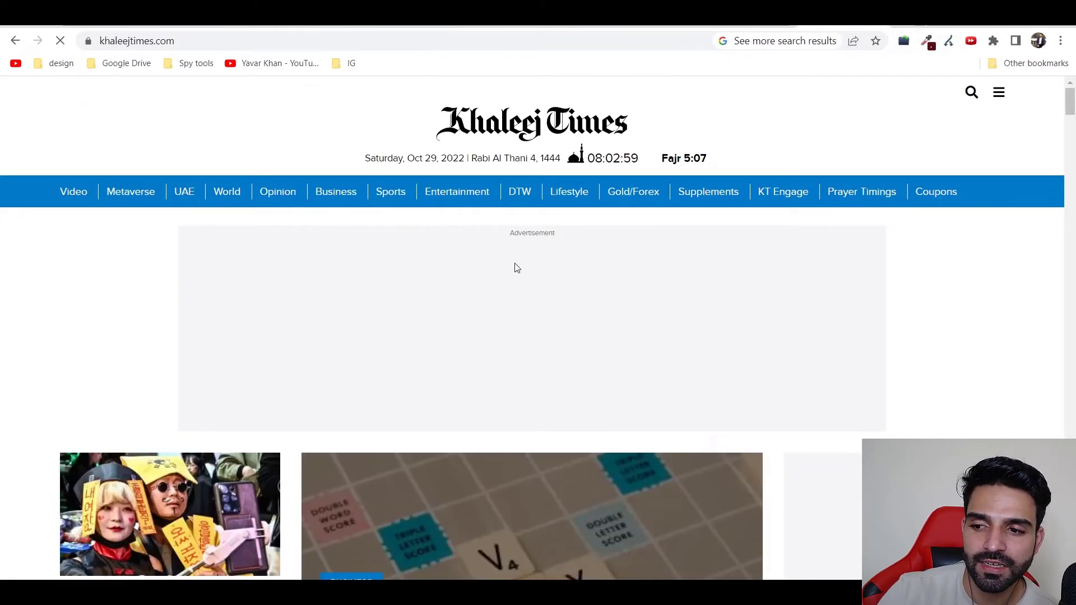
{"action": "scroll", "coordinate": [513, 266], "scroll_direction": "down", "scroll_amount": 6}
{"action": "scroll", "coordinate": [360, 341], "scroll_direction": "up", "scroll_amount": 6}
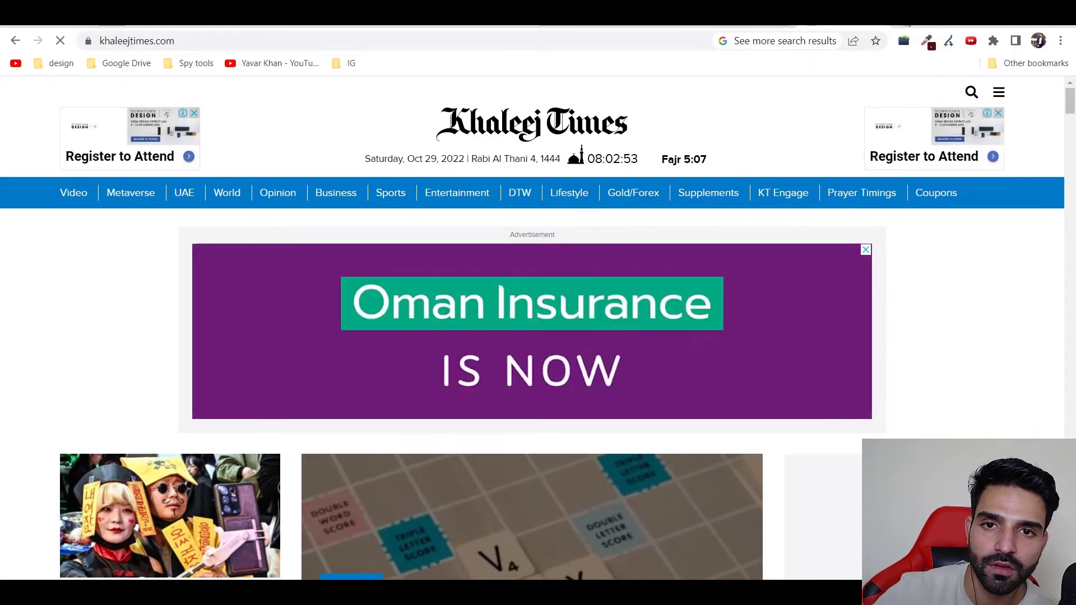
{"action": "key", "text": "ctrl+t"}
{"action": "type", "text": "msn.c"}
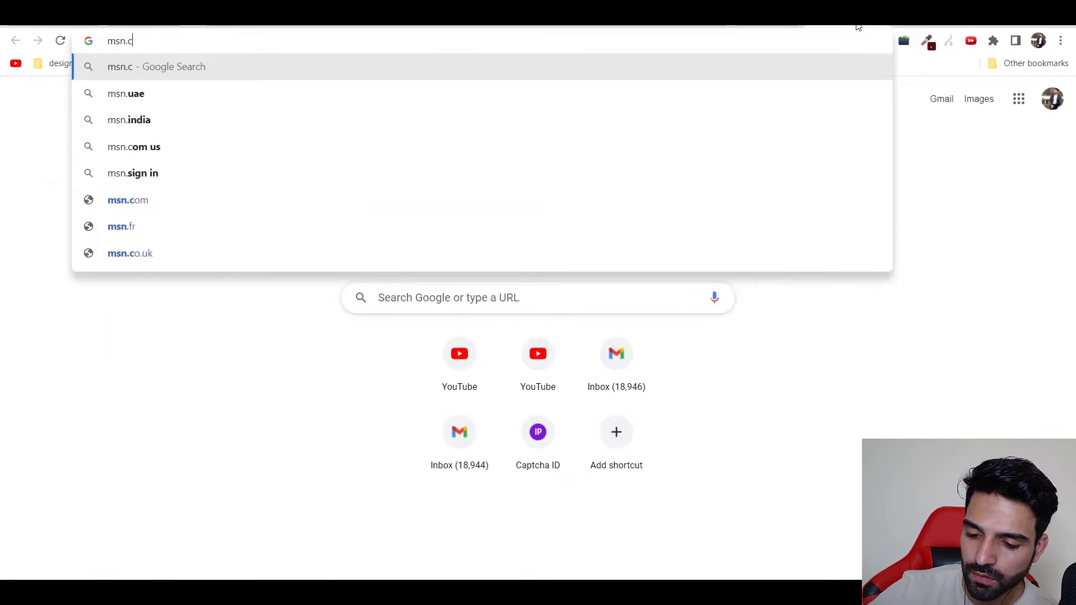
{"action": "type", "text": "om"}
{"action": "key", "text": "Return"}
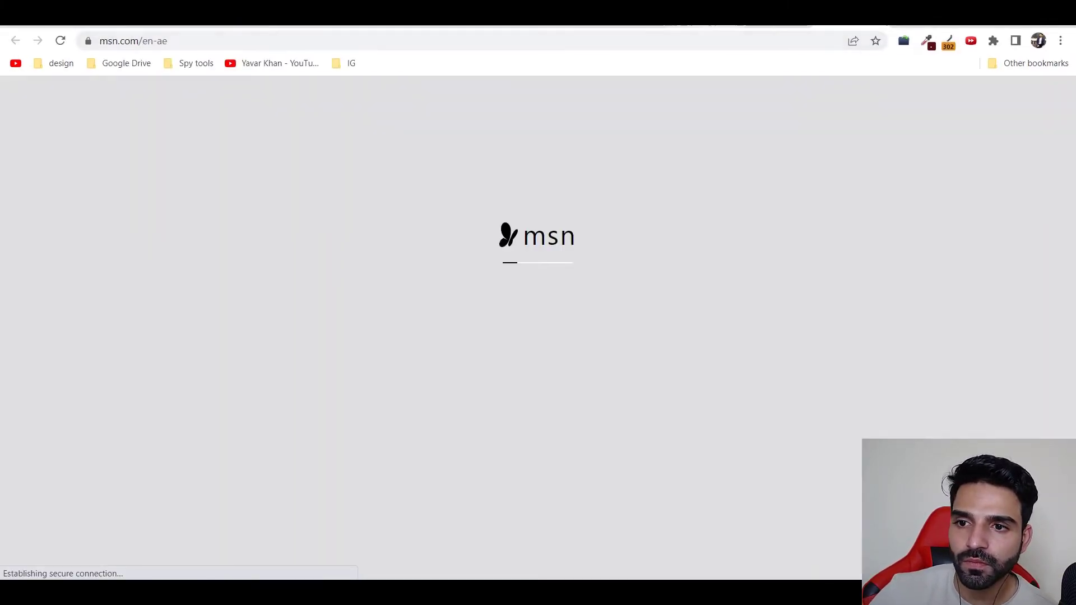
{"action": "scroll", "coordinate": [229, 349], "scroll_direction": "down", "scroll_amount": 3}
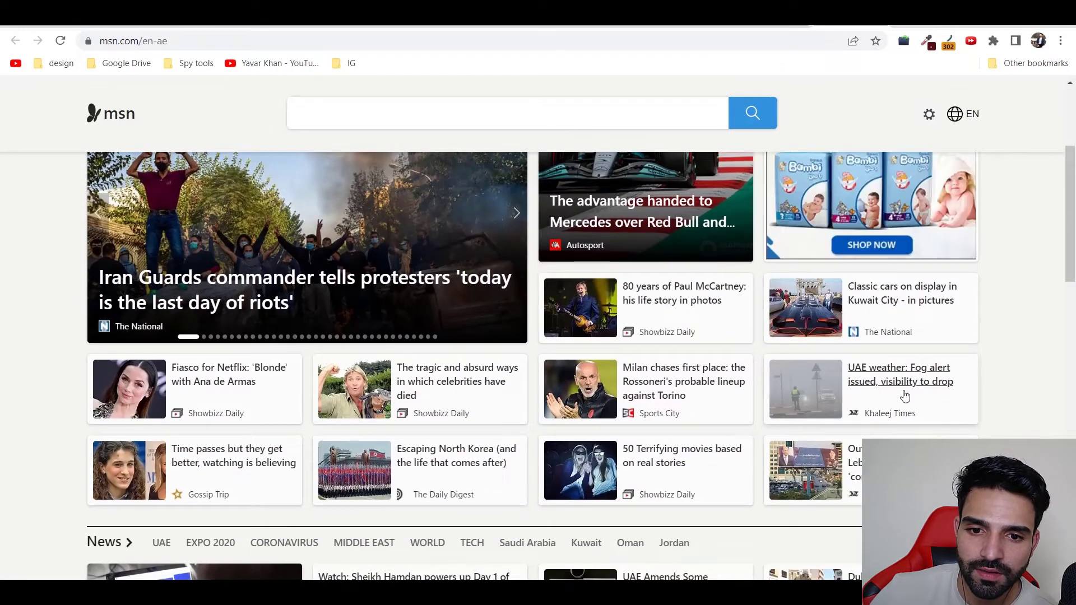
{"action": "scroll", "coordinate": [807, 356], "scroll_direction": "down", "scroll_amount": 5}
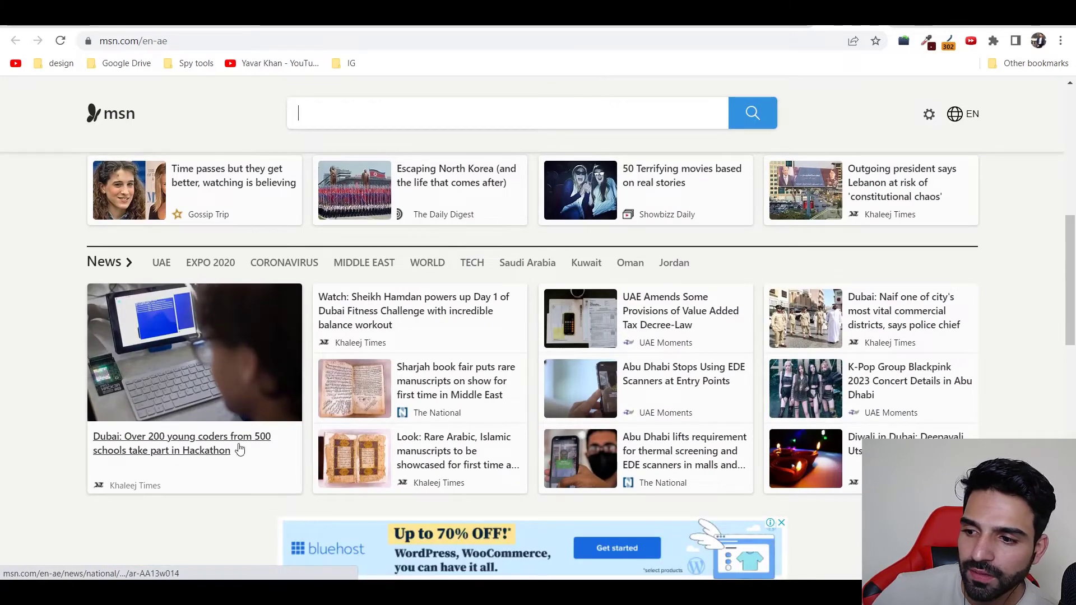
{"action": "scroll", "coordinate": [334, 360], "scroll_direction": "down", "scroll_amount": 3}
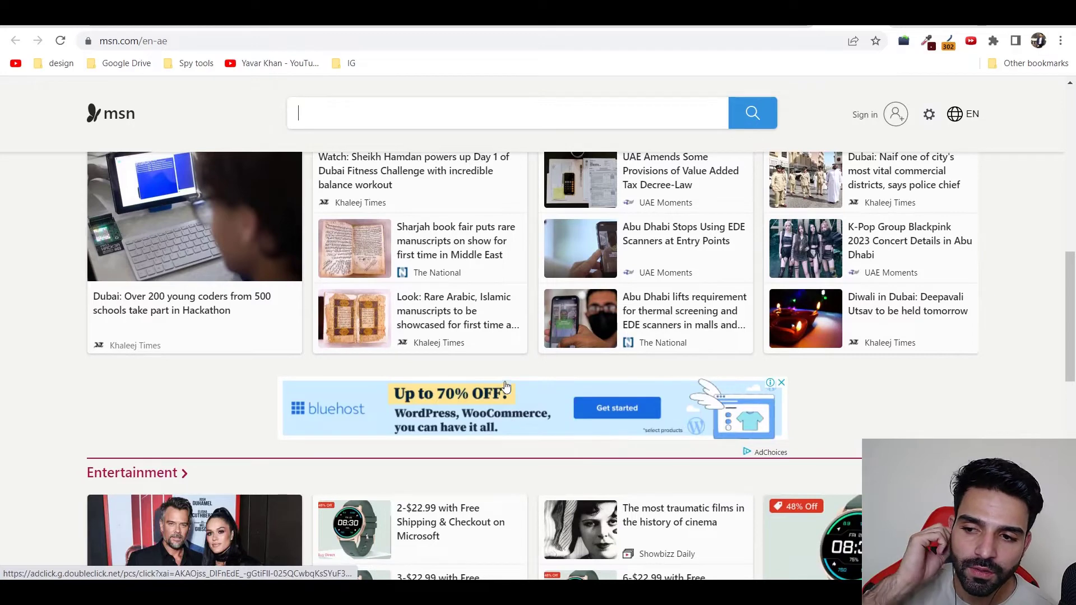
{"action": "scroll", "coordinate": [459, 405], "scroll_direction": "down", "scroll_amount": 5}
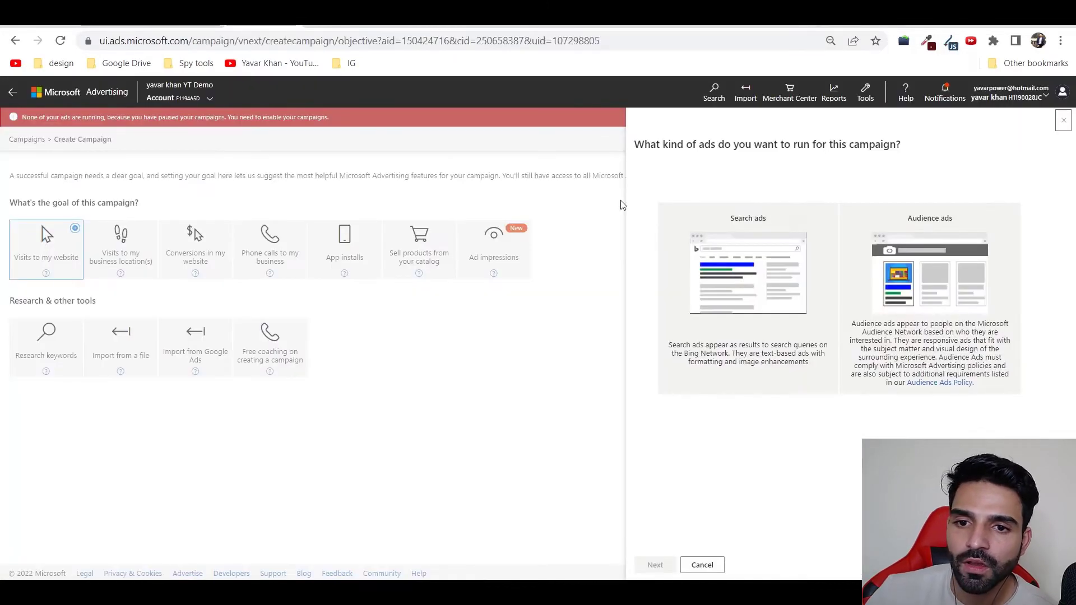
Name the campaign 'TEst' and set the daily budget to 1
{"action": "left_click", "coordinate": [655, 565]}
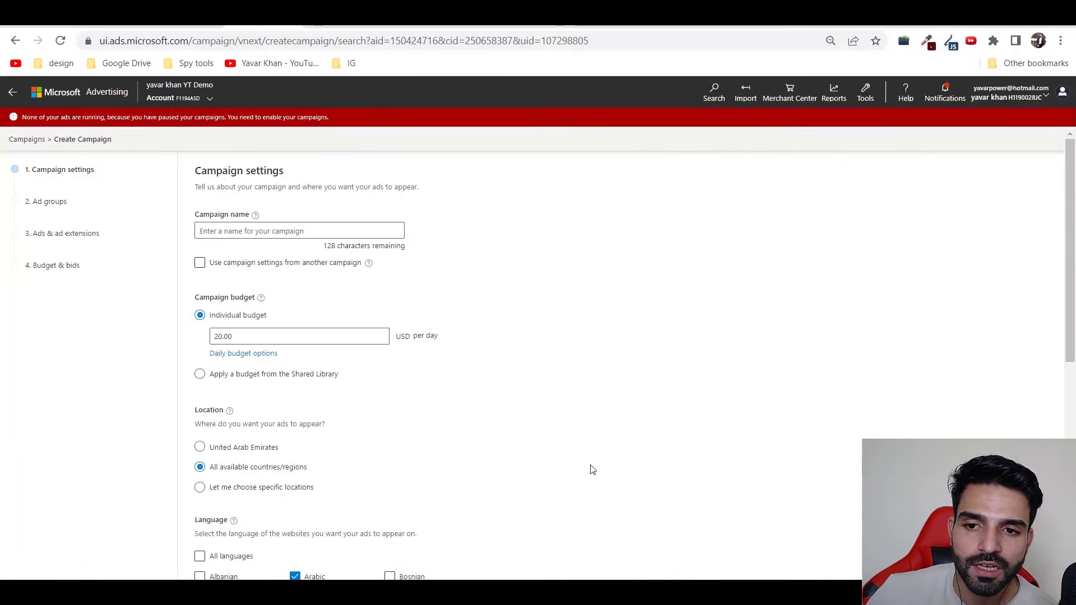
{"action": "left_click", "coordinate": [240, 234]}
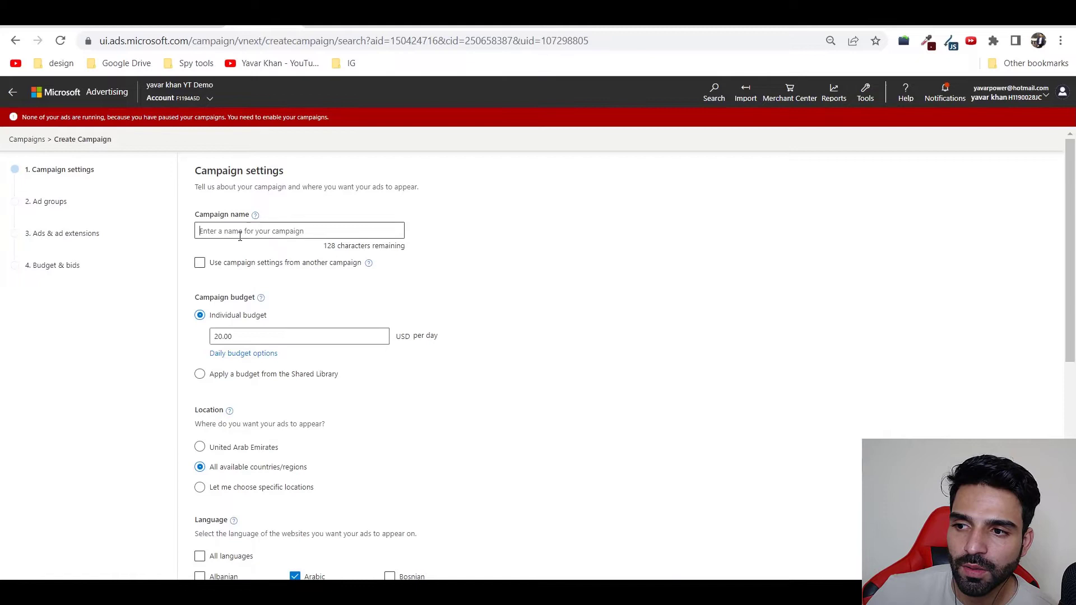
{"action": "type", "text": "TEst"}
{"action": "left_click_drag", "start_coordinate": [234, 336], "coordinate": [178, 343]}
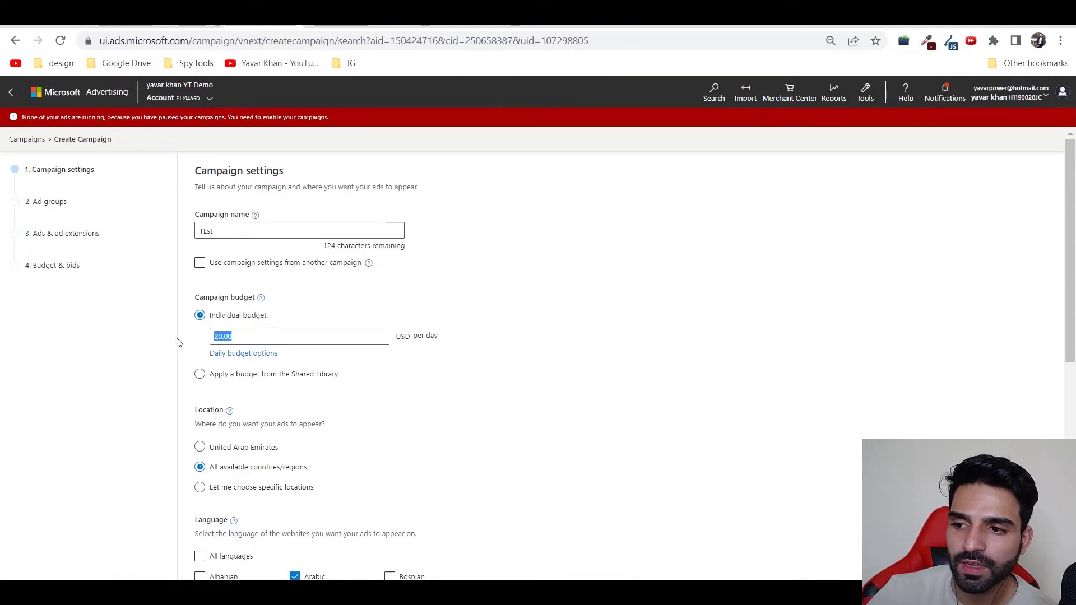
{"action": "type", "text": "1"}
{"action": "scroll", "coordinate": [248, 344], "scroll_direction": "down", "scroll_amount": 5}
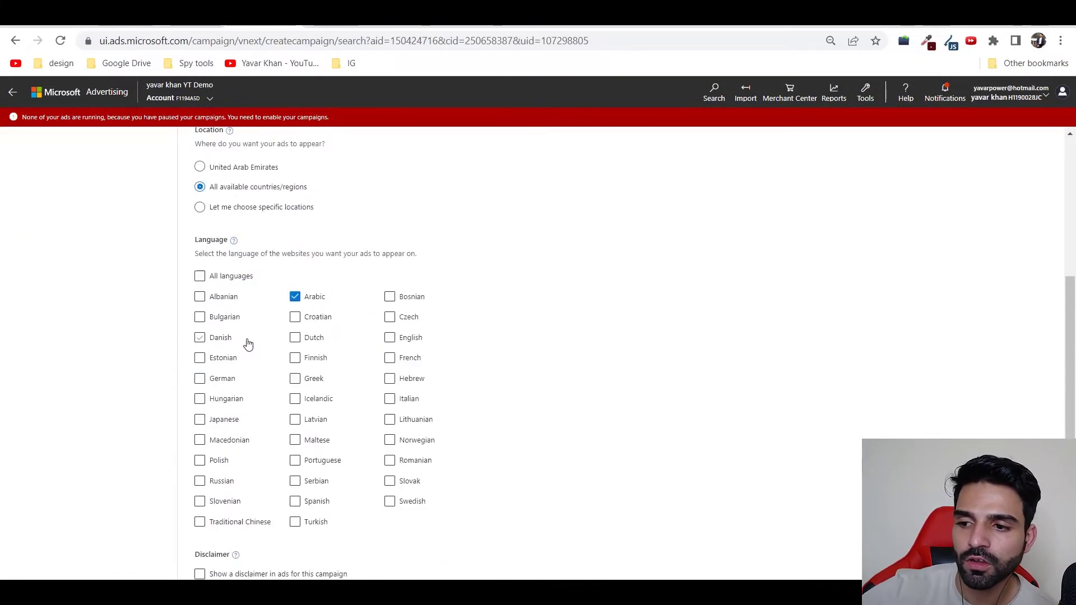
Target only the United Arab Emirates, people in the location, and English instead of Arabic
{"action": "left_click", "coordinate": [246, 162]}
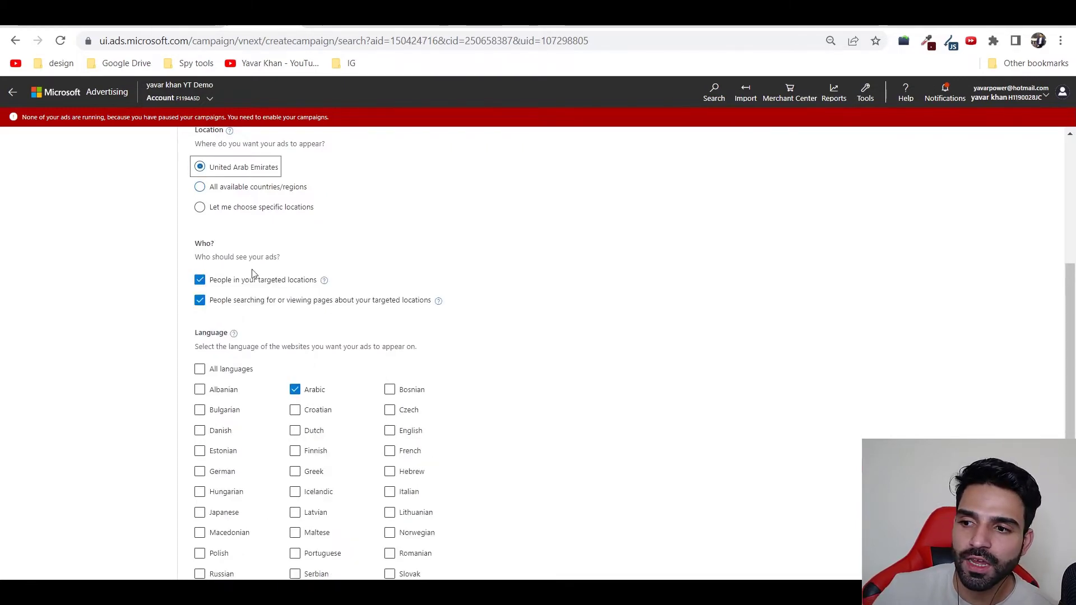
{"action": "left_click", "coordinate": [201, 310]}
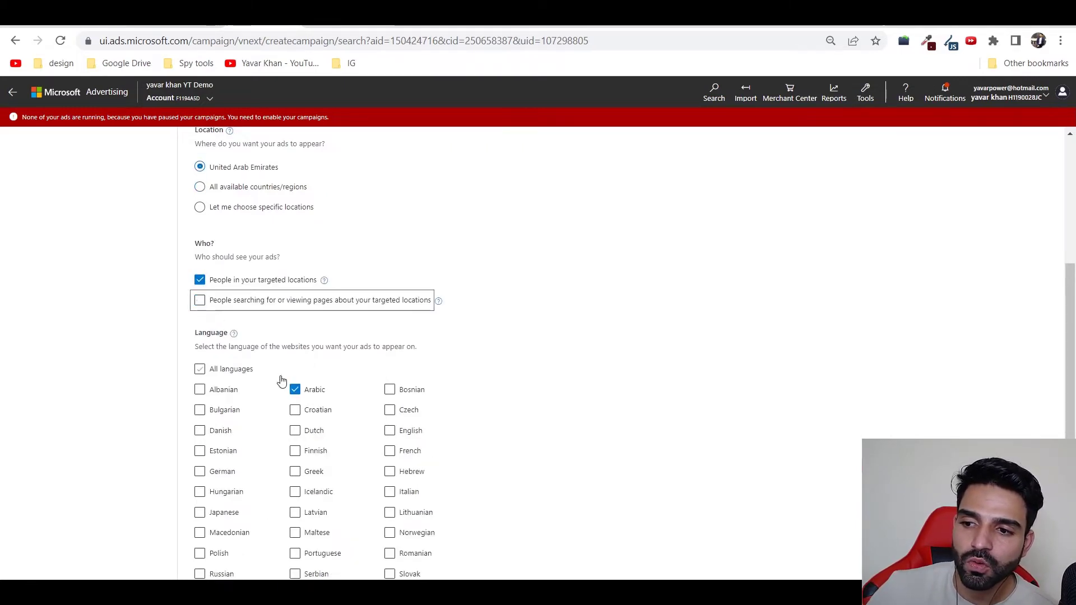
{"action": "left_click", "coordinate": [294, 389]}
{"action": "left_click", "coordinate": [390, 430]}
{"action": "scroll", "coordinate": [174, 344], "scroll_direction": "down", "scroll_amount": 2}
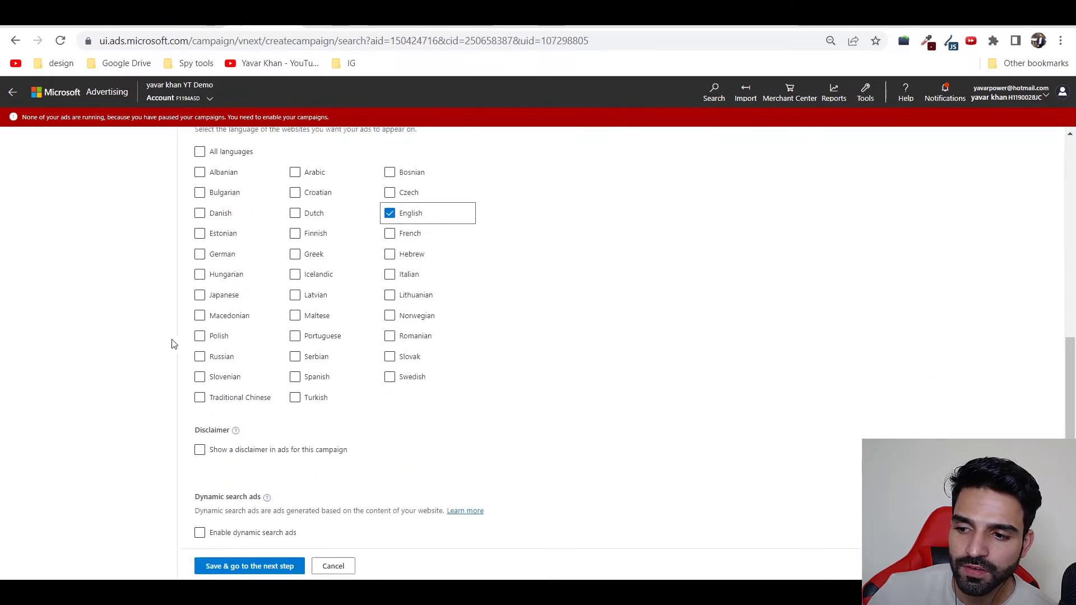
{"action": "scroll", "coordinate": [269, 529], "scroll_direction": "down", "scroll_amount": 1}
{"action": "left_click", "coordinate": [252, 548]}
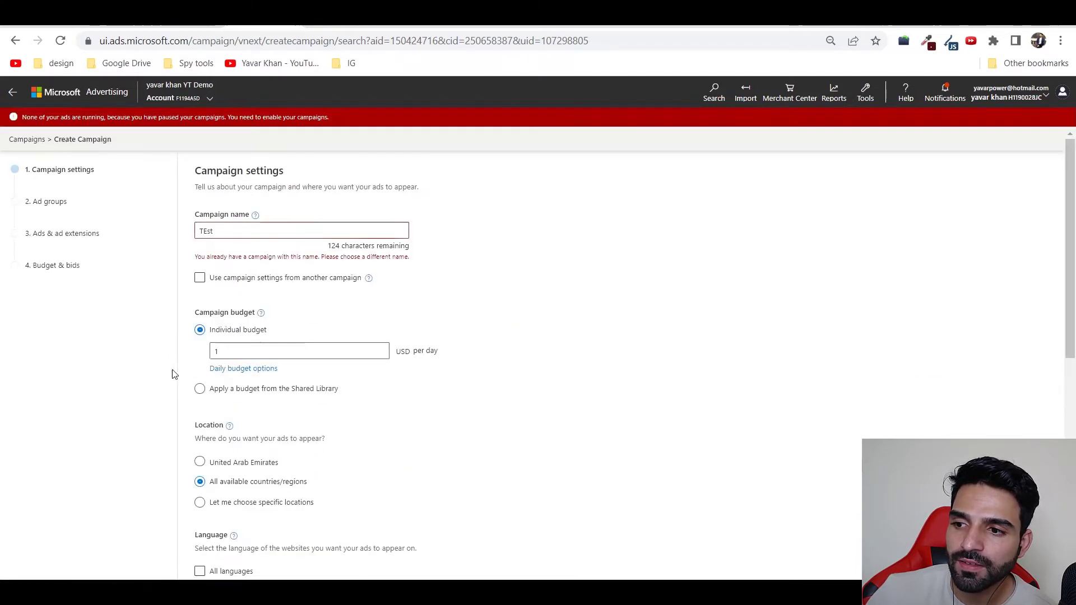
Make the campaign name unique by appending '123' and save to reach Ad groups
{"action": "left_click", "coordinate": [277, 230]}
{"action": "type", "text": "123"}
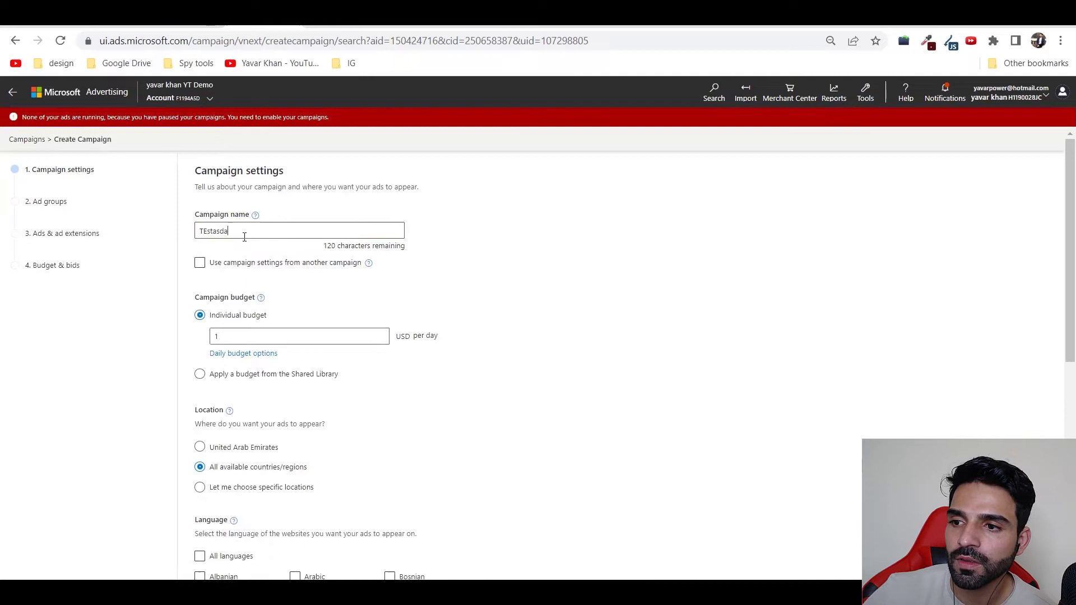
{"action": "scroll", "coordinate": [232, 413], "scroll_direction": "down", "scroll_amount": 8}
{"action": "left_click", "coordinate": [237, 543]}
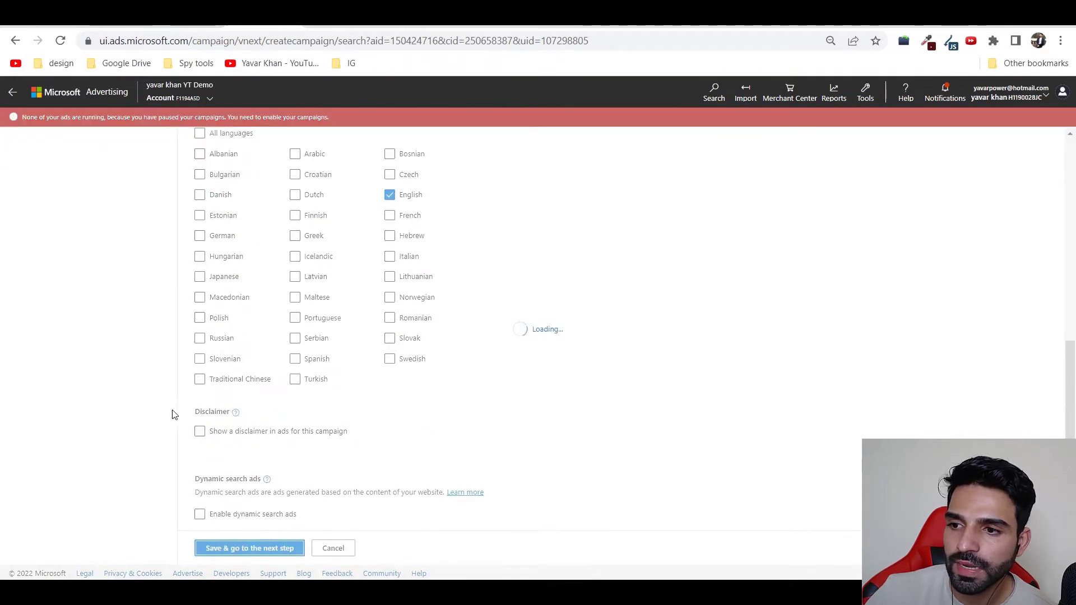
{"action": "left_click", "coordinate": [276, 353]}
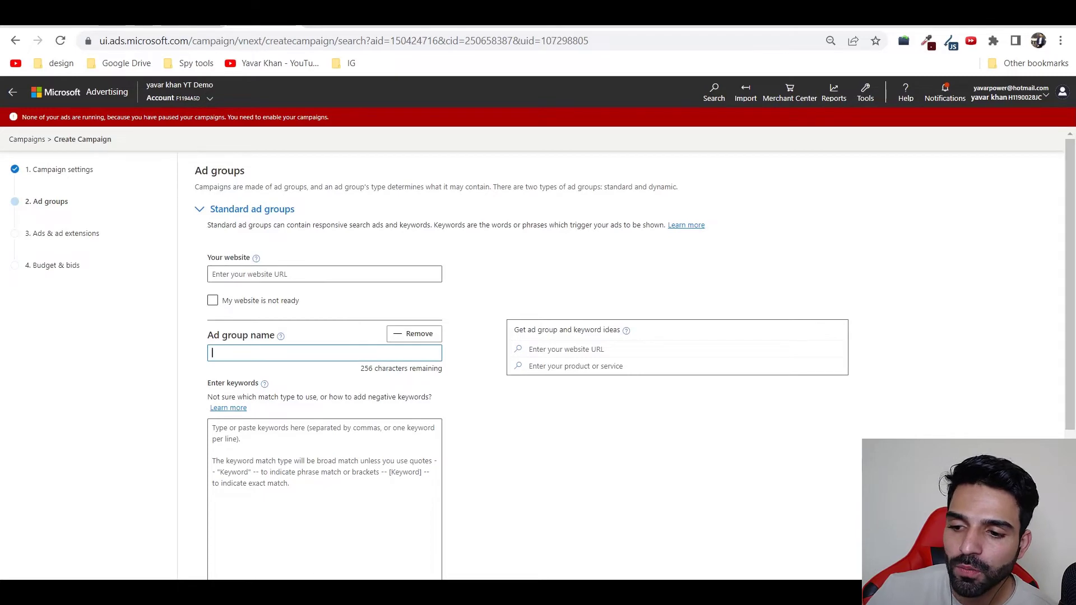
Enter 'Sonovive' in O6 and 'Sonovive Reviews' in O7 under Branded
{"action": "key", "text": "alt+Tab"}
{"action": "left_click", "coordinate": [473, 327]}
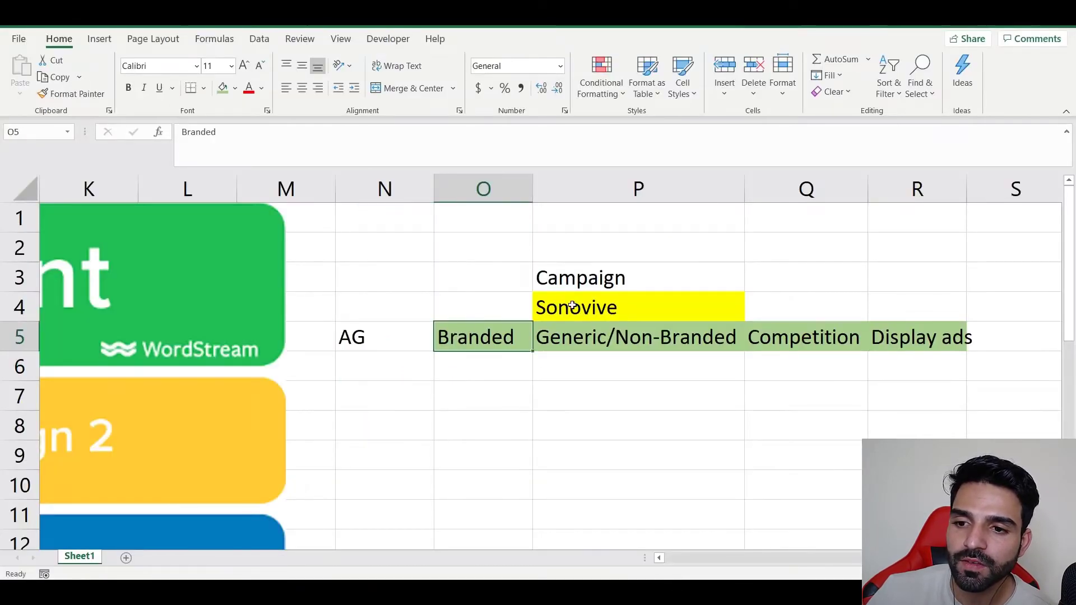
{"action": "key", "text": "ctrl+c"}
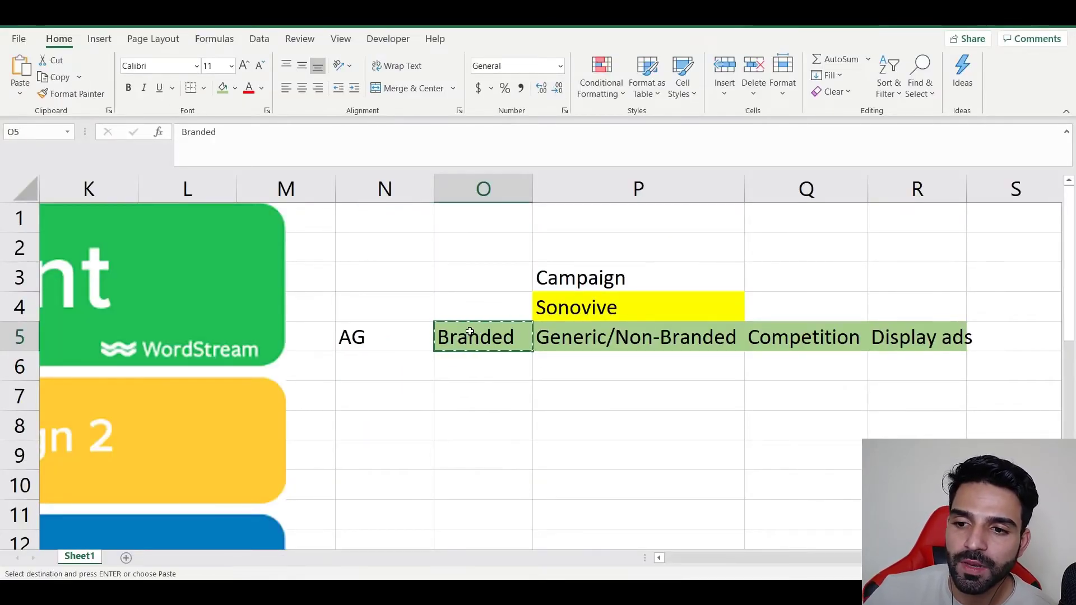
{"action": "key", "text": "alt+Tab"}
{"action": "key", "text": "alt+Tab"}
{"action": "left_click", "coordinate": [477, 368]}
{"action": "type", "text": "S"}
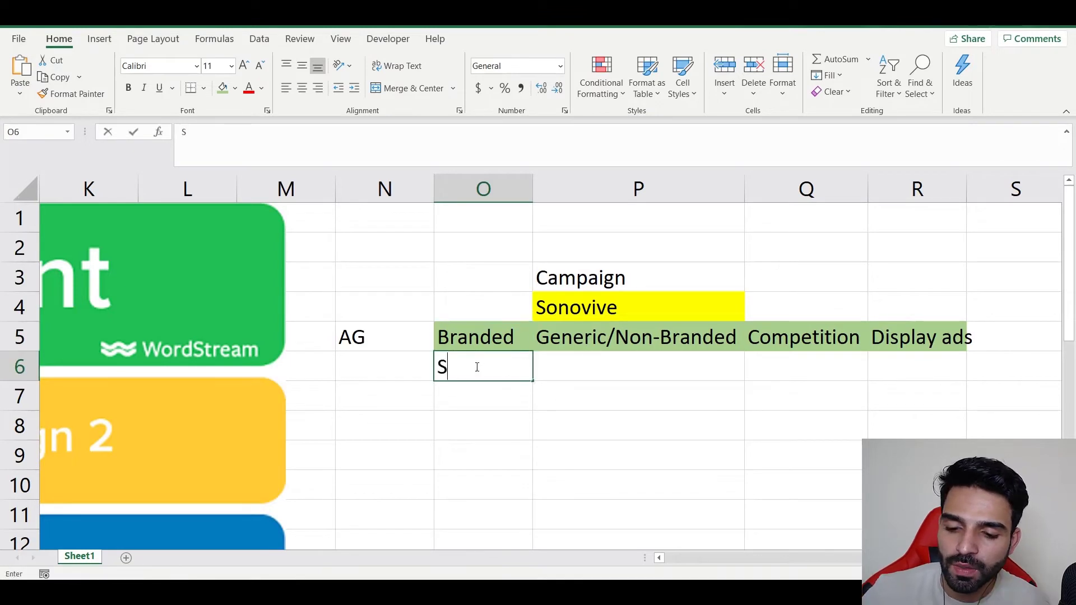
{"action": "type", "text": "onovive"}
{"action": "key", "text": "Return"}
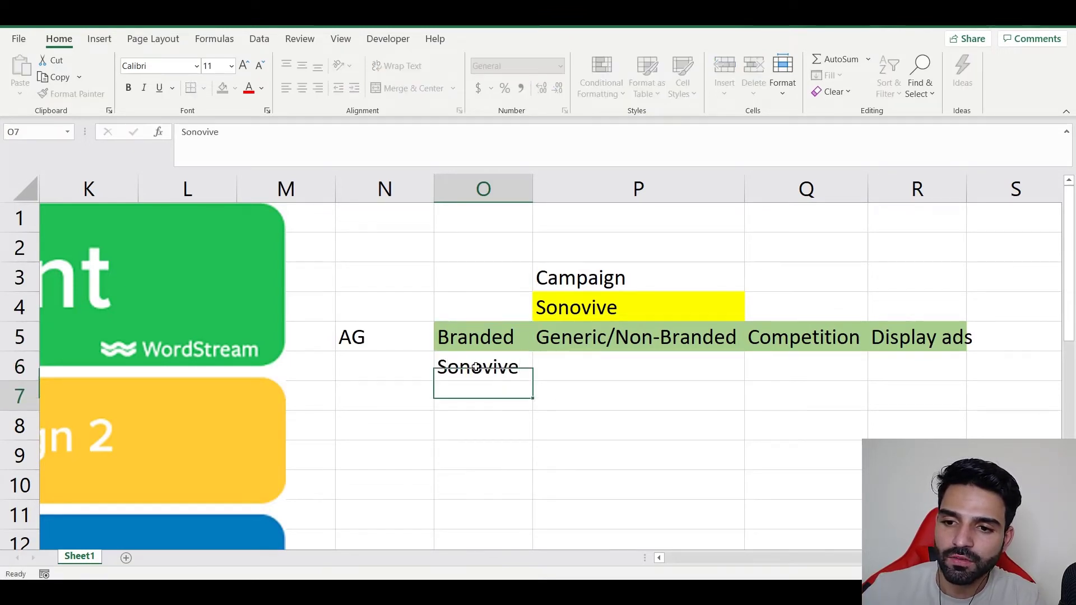
{"action": "key", "text": "ctrl+v"}
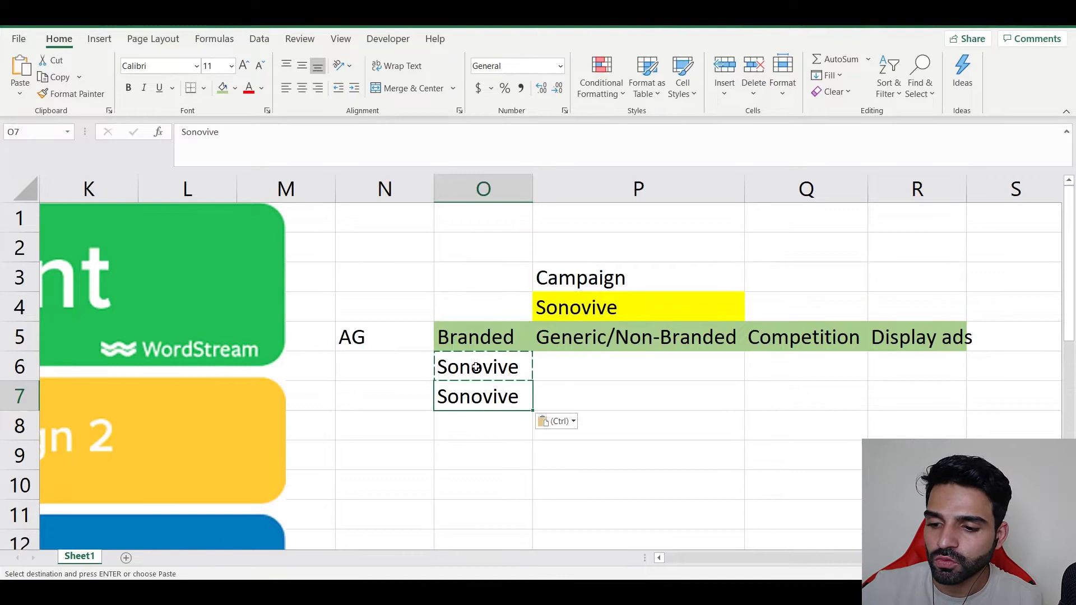
{"action": "key", "text": "F2"}
{"action": "type", "text": "Reviews"}
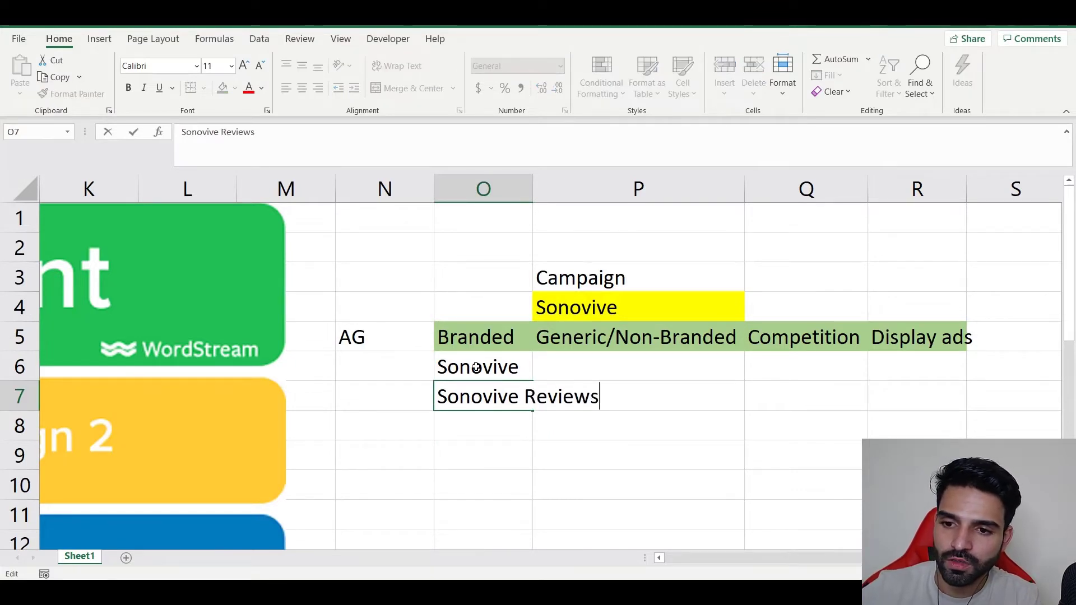
{"action": "key", "text": "Return"}
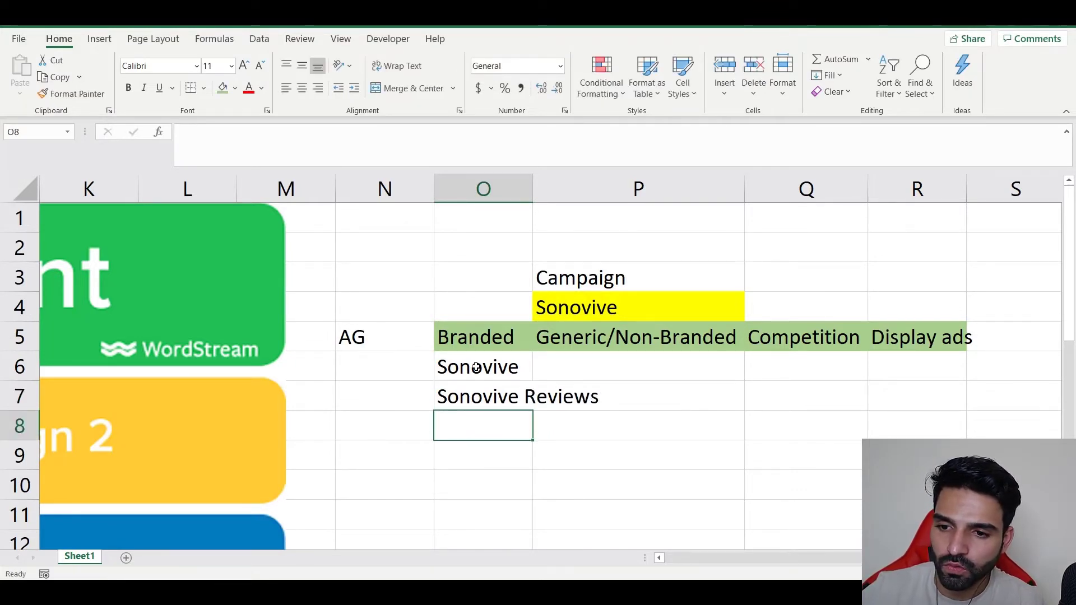
Add 'Sonovive Scams' in O8, then move to cell P6
{"action": "left_click", "coordinate": [476, 367]}
{"action": "key", "text": "ctrl+c"}
{"action": "key", "text": "Down"}
{"action": "key", "text": "Down"}
{"action": "key", "text": "ctrl+v"}
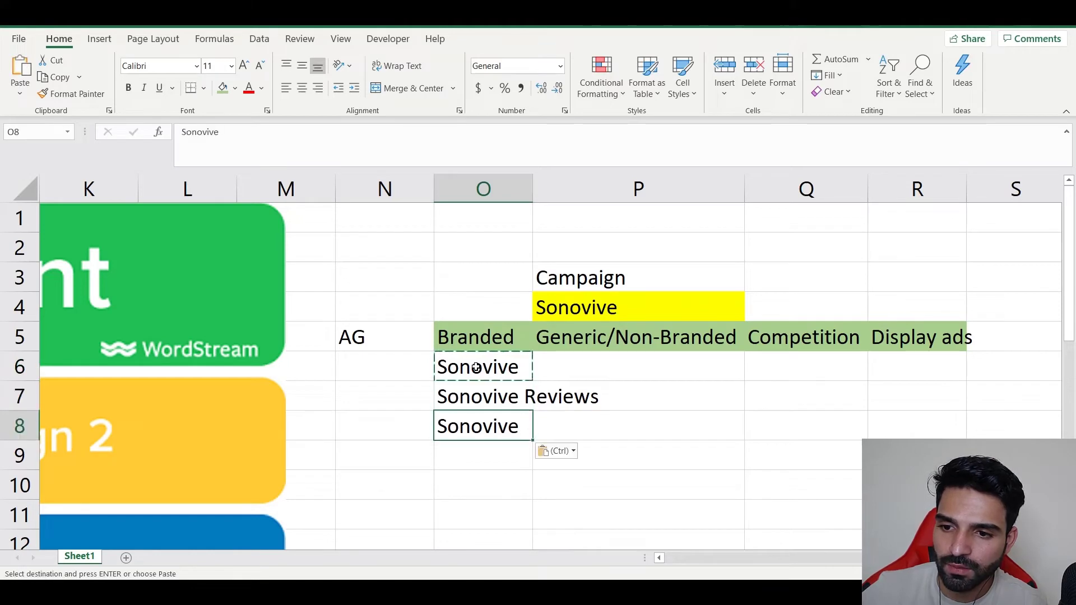
{"action": "key", "text": "F2"}
{"action": "type", "text": "S"}
{"action": "key", "text": "BackSpace"}
{"action": "type", "text": "Scams"}
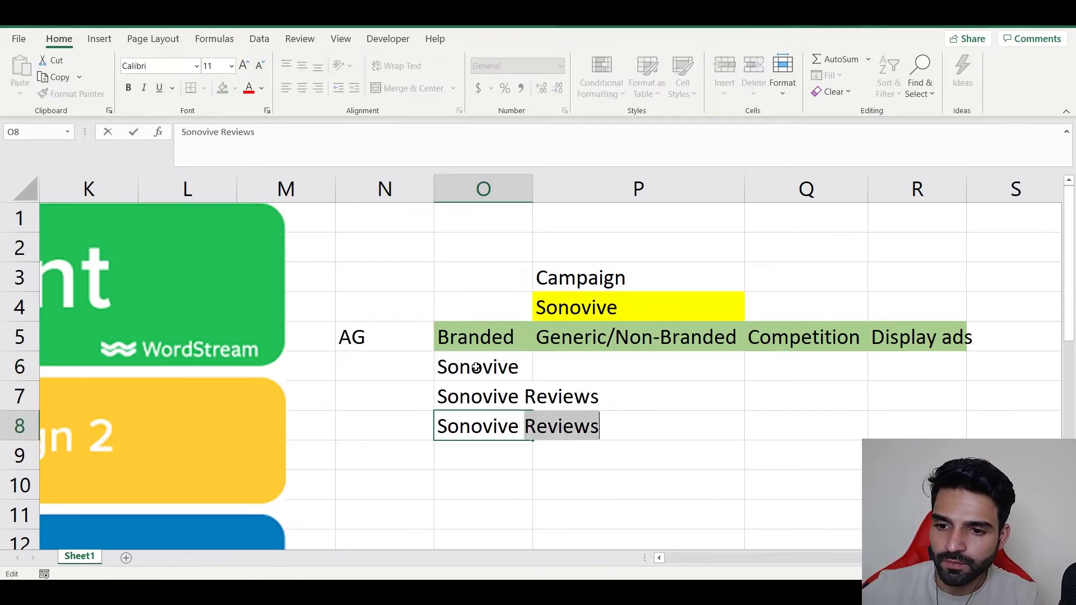
{"action": "key", "text": "Return"}
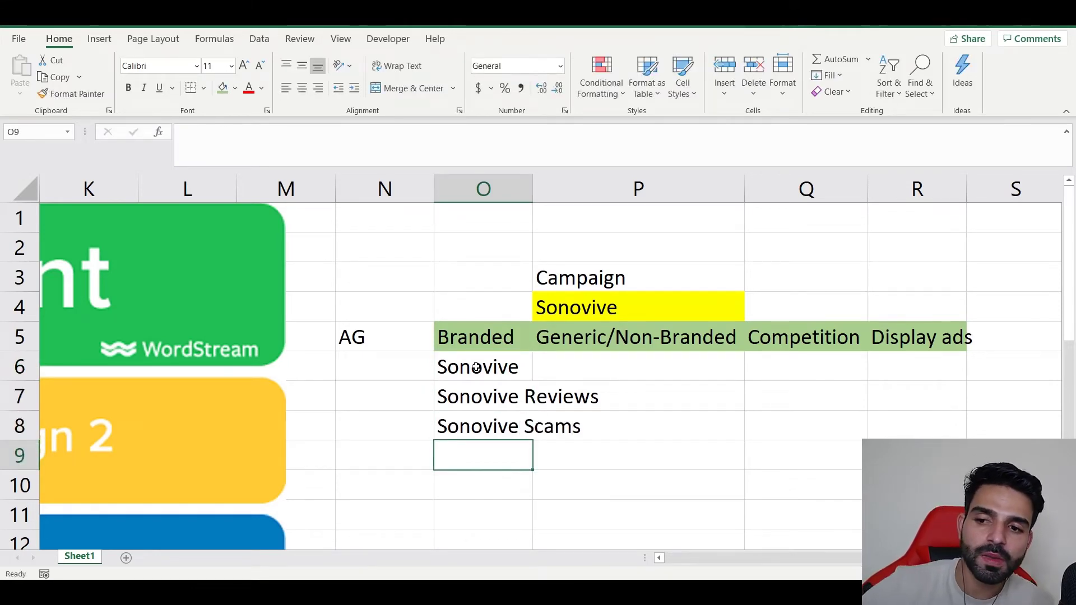
{"action": "key", "text": "Up"}
{"action": "key", "text": "Up"}
{"action": "key", "text": "Right"}
{"action": "key", "text": "Up"}
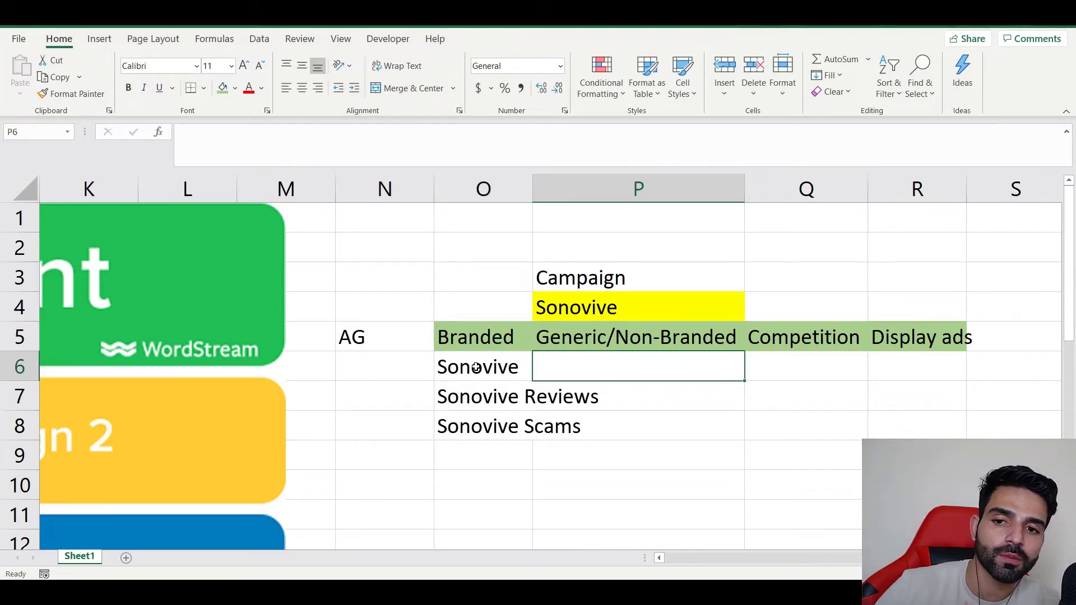
Enter 'Tinnitus Cure' and 'Ear rinning Cure' in P6 and P7
{"action": "type", "text": "Ti"}
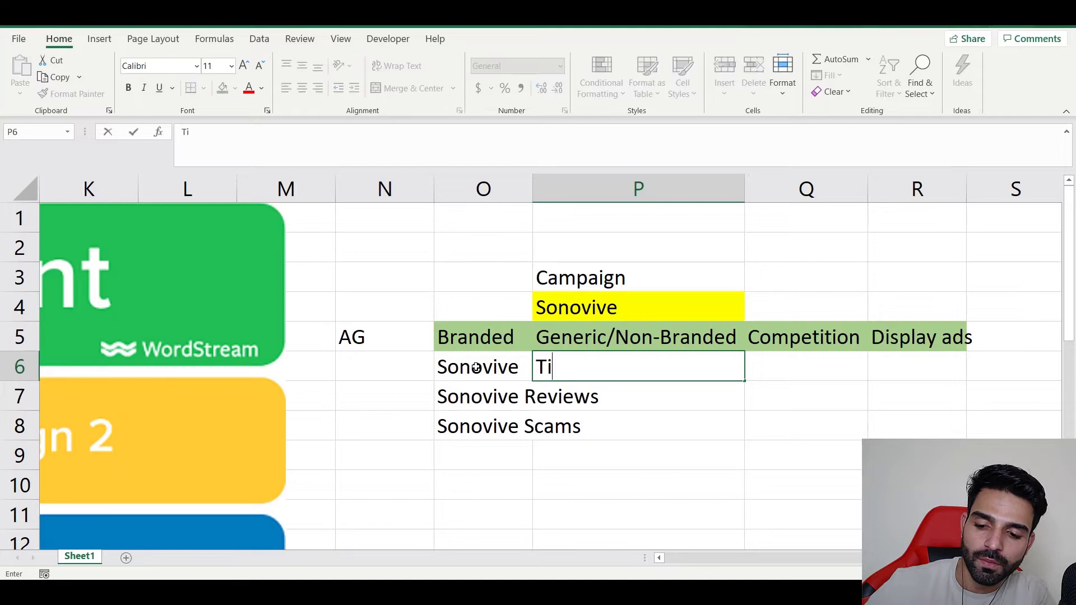
{"action": "type", "text": "nnitus"}
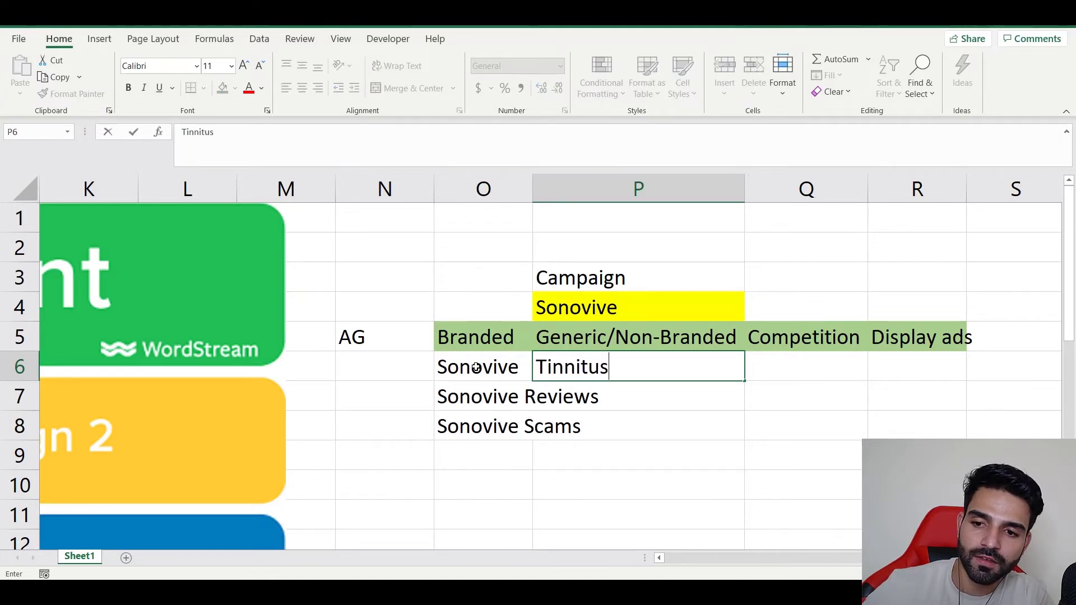
{"action": "type", "text": " Cure"}
{"action": "key", "text": "Return"}
{"action": "type", "text": "Ear "}
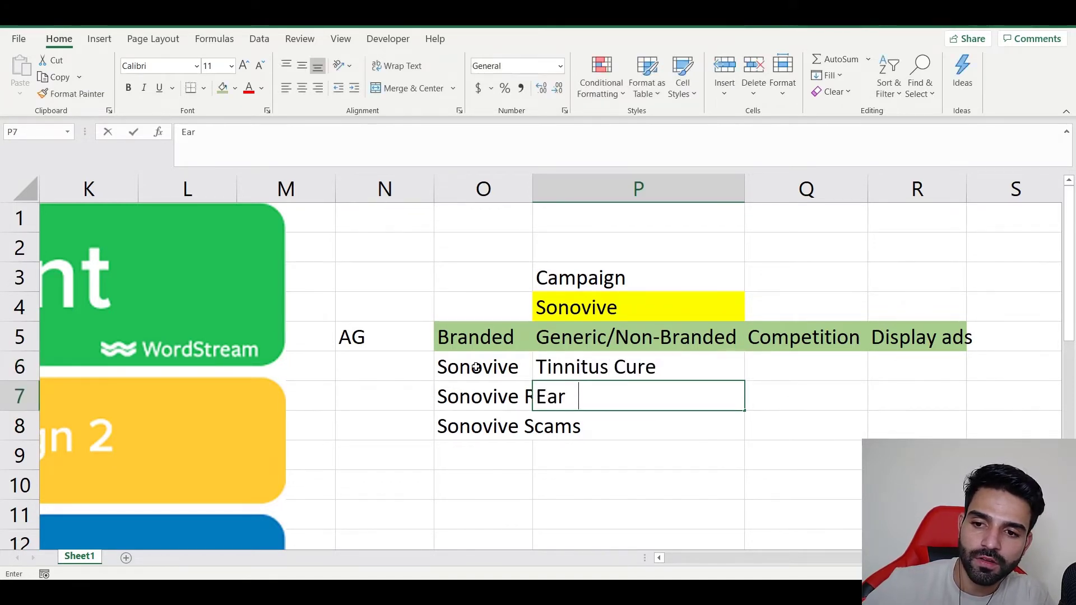
{"action": "type", "text": "rinning Cu"}
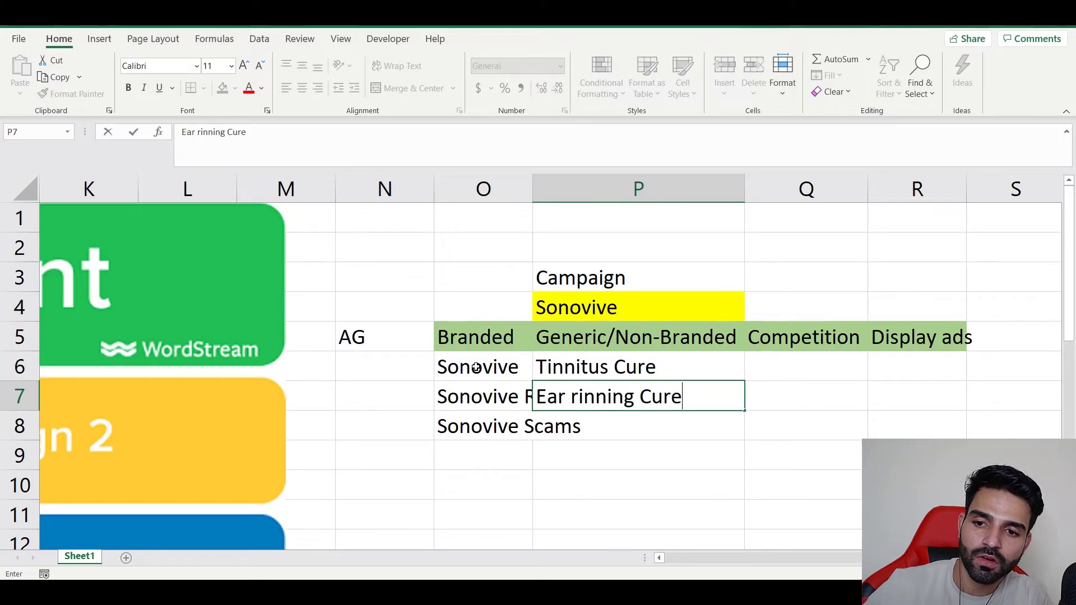
{"action": "type", "text": "re"}
{"action": "key", "text": "Return"}
Correct P7 to 'Ear ringing Cure' using a Google spelling check
{"action": "left_click", "coordinate": [619, 400]}
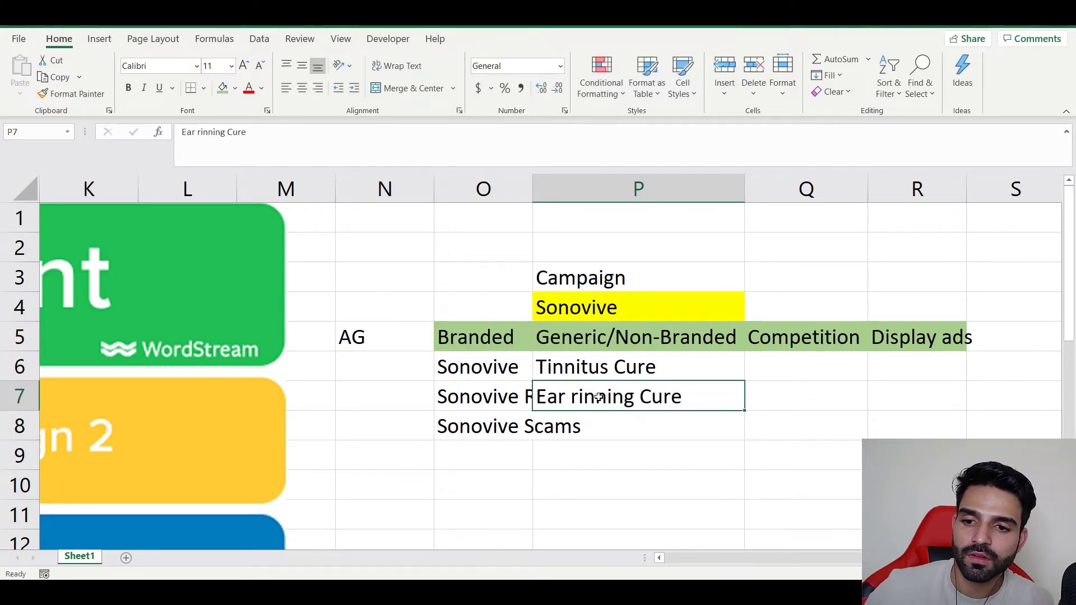
{"action": "triple_click", "coordinate": [598, 397]}
{"action": "key", "text": "alt+Tab"}
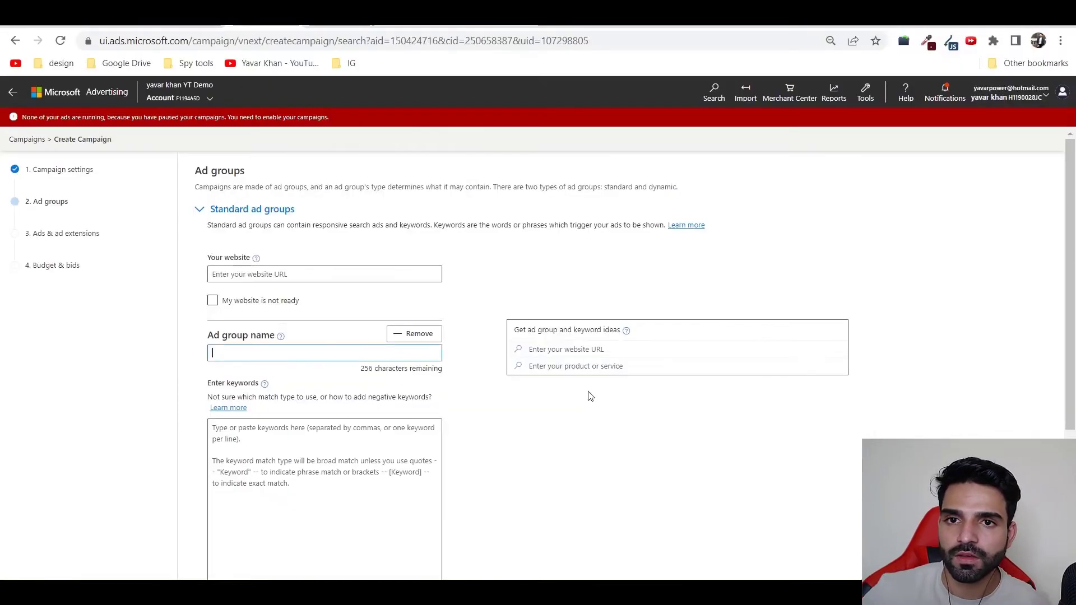
{"action": "key", "text": "ctrl+t"}
{"action": "key", "text": "ctrl+v"}
{"action": "key", "text": "Return"}
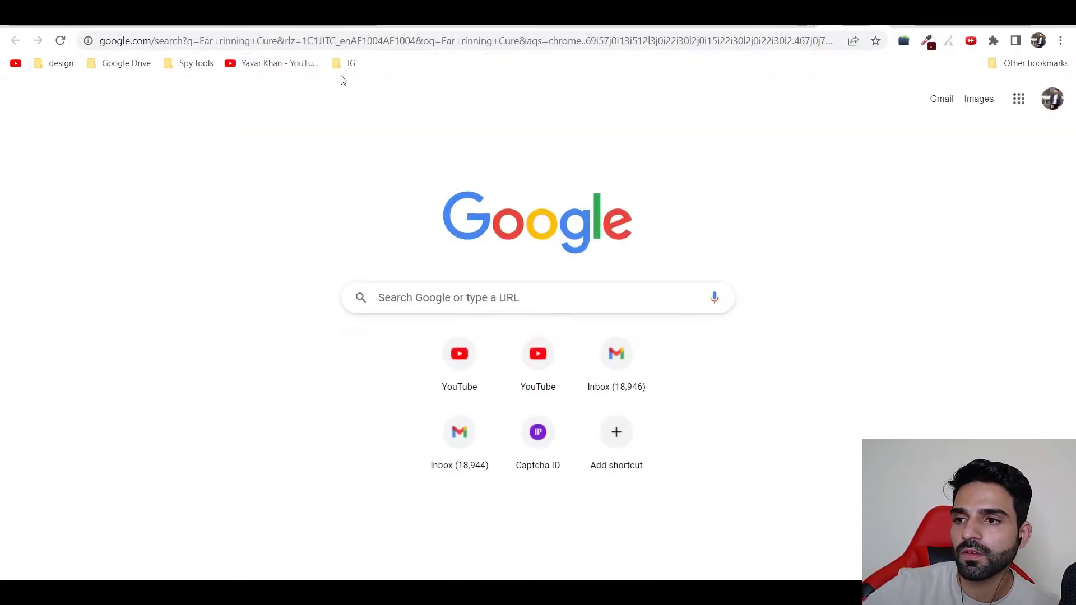
{"action": "triple_click", "coordinate": [250, 110]}
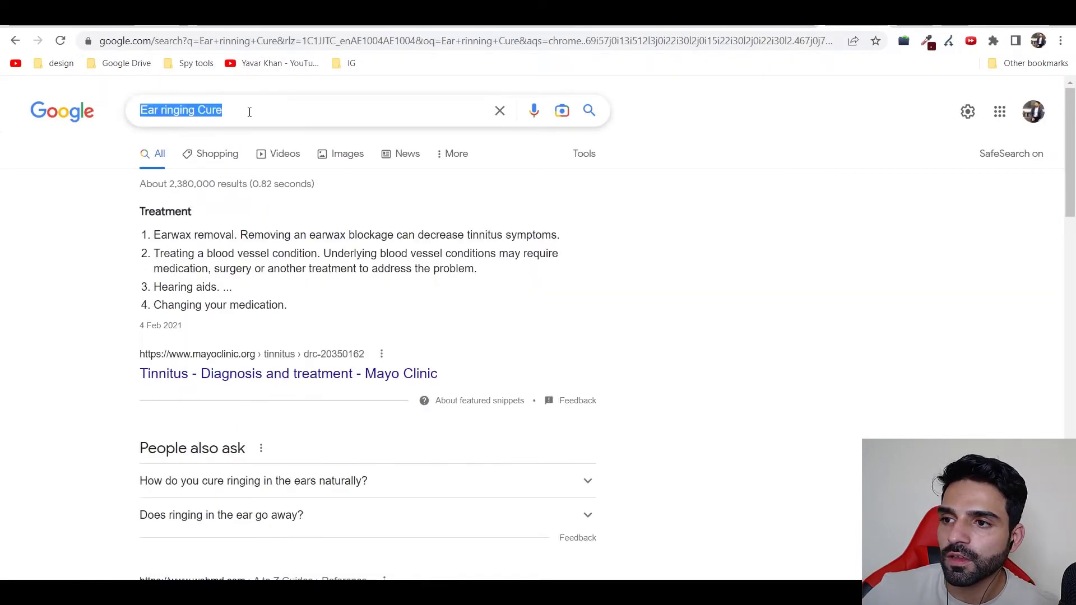
{"action": "key", "text": "alt+Tab"}
{"action": "key", "text": "Return"}
{"action": "left_click", "coordinate": [658, 397]}
{"action": "key", "text": "ctrl+v"}
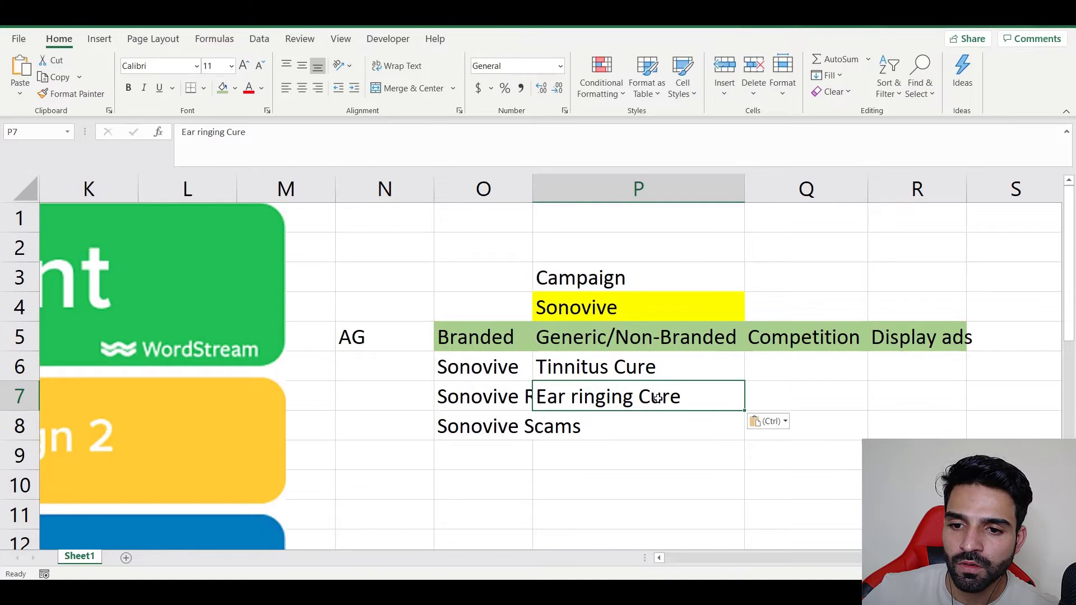
Widen column O to fit 'Sonovive Reviews'
{"action": "double_click", "coordinate": [533, 189]}
{"action": "type", "text": "+"}
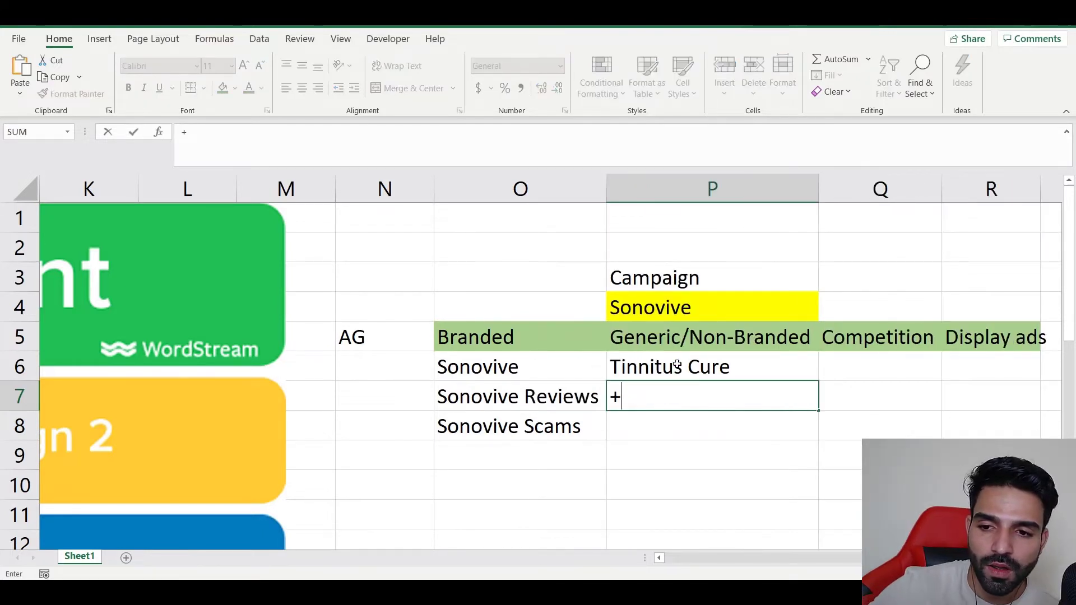
{"action": "key", "text": "Escape"}
Fill the whole of column O light green
{"action": "left_click_drag", "start_coordinate": [535, 337], "coordinate": [528, 188]}
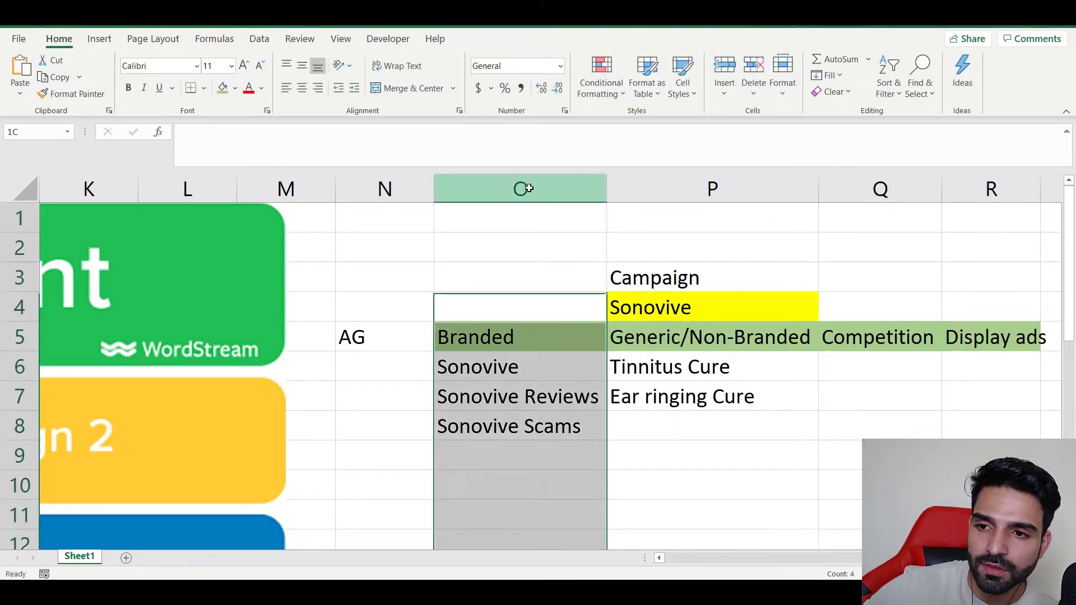
{"action": "left_click", "coordinate": [223, 88]}
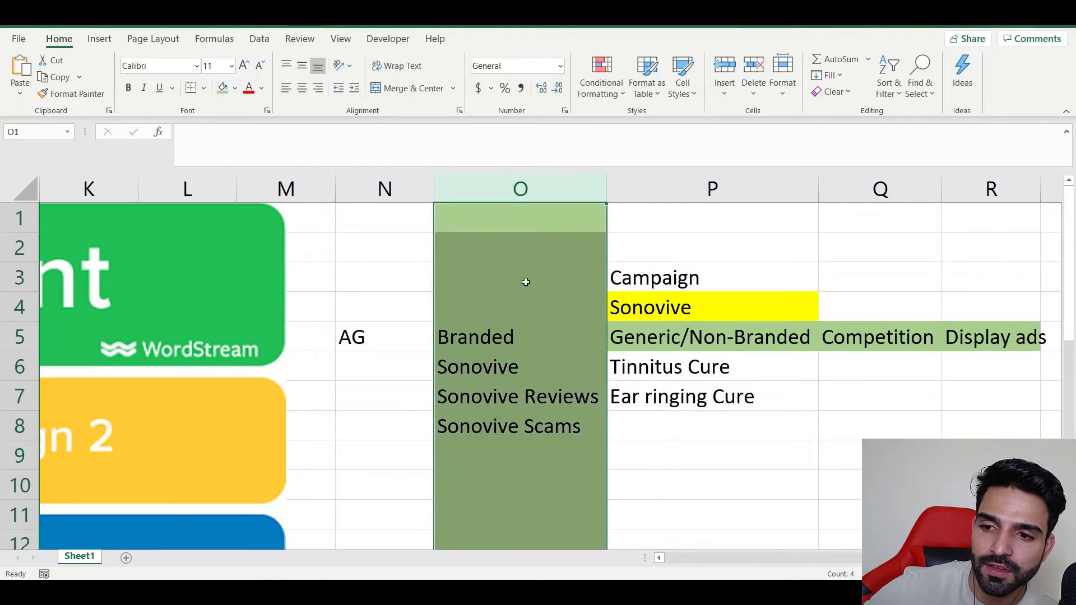
{"action": "key", "text": "alt+Tab"}
{"action": "key", "text": "alt+Tab"}
{"action": "key", "text": "alt+Tab"}
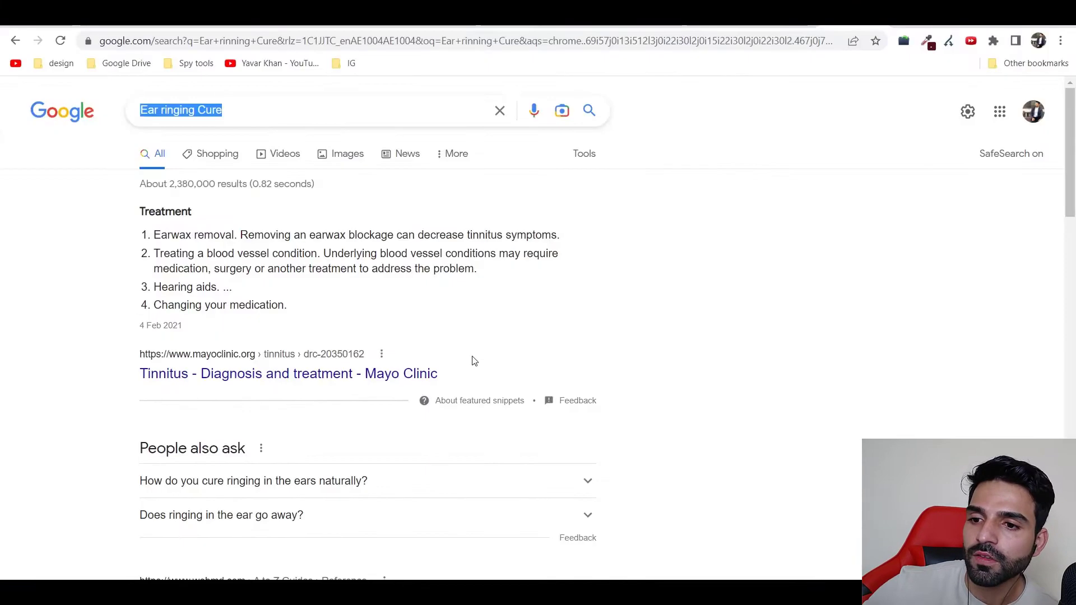
{"action": "key", "text": "ctrl+Tab"}
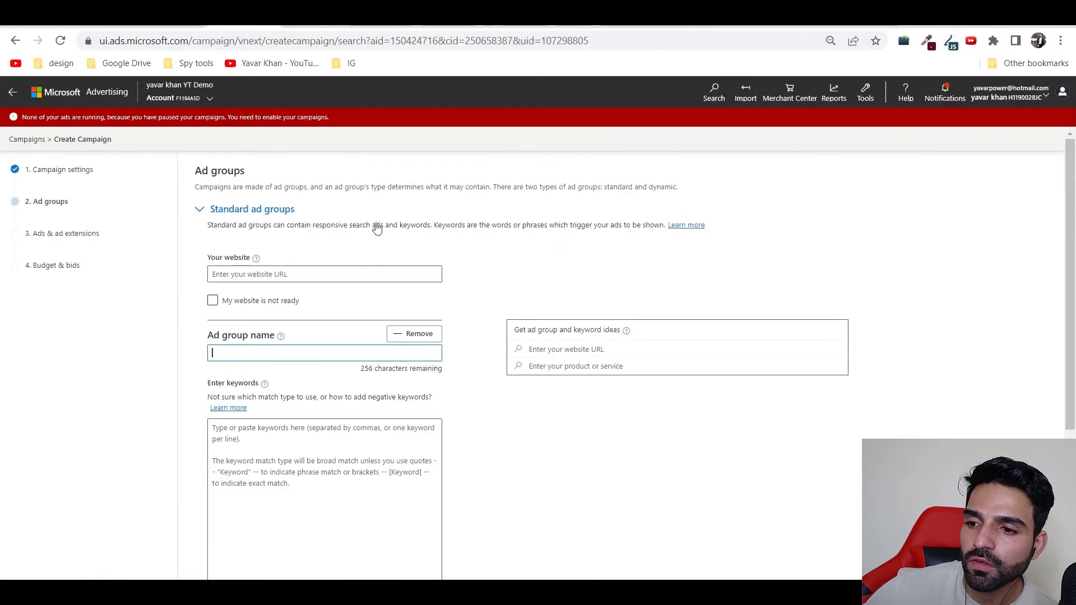
Fill the ad group name with 'Branded' and 'Sonovive' copied from the plan
{"action": "key", "text": "alt+Tab"}
{"action": "left_click", "coordinate": [487, 354]}
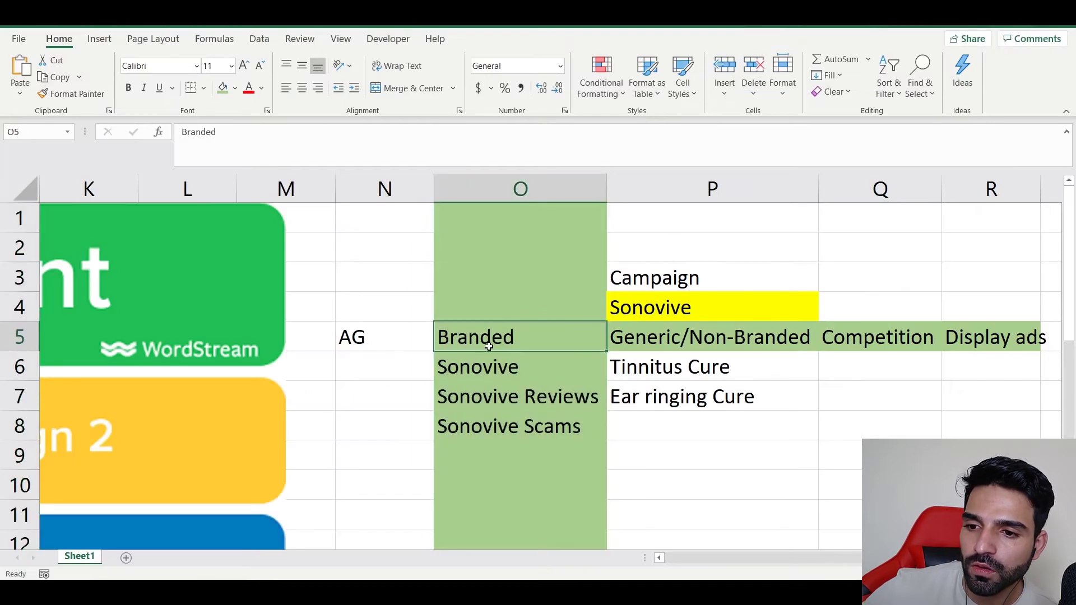
{"action": "key", "text": "alt+Tab"}
{"action": "type", "text": "Branded"}
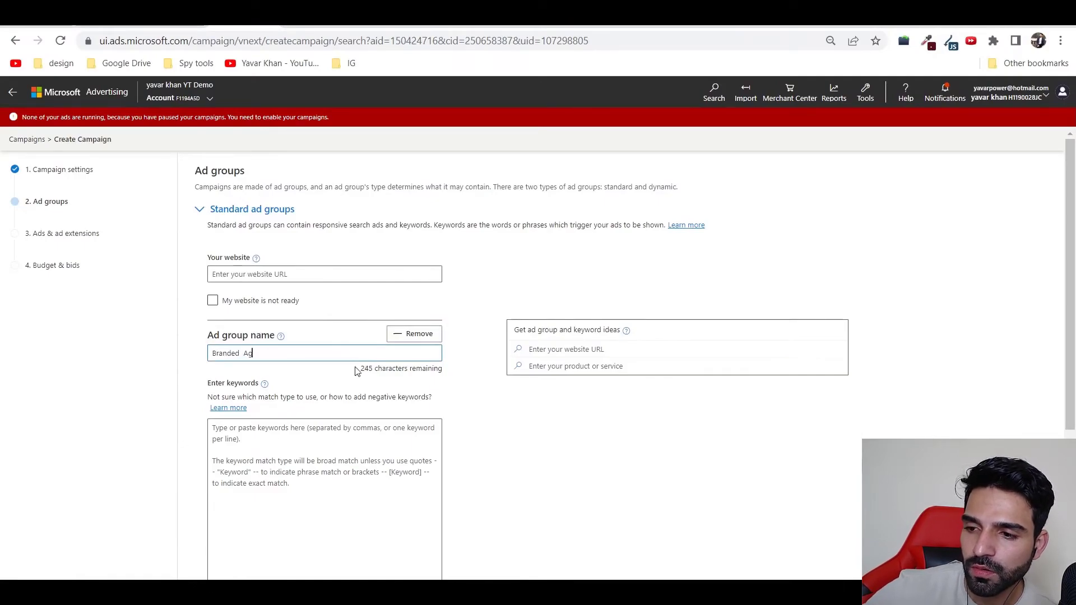
{"action": "key", "text": "alt+Tab"}
{"action": "left_click", "coordinate": [650, 307]}
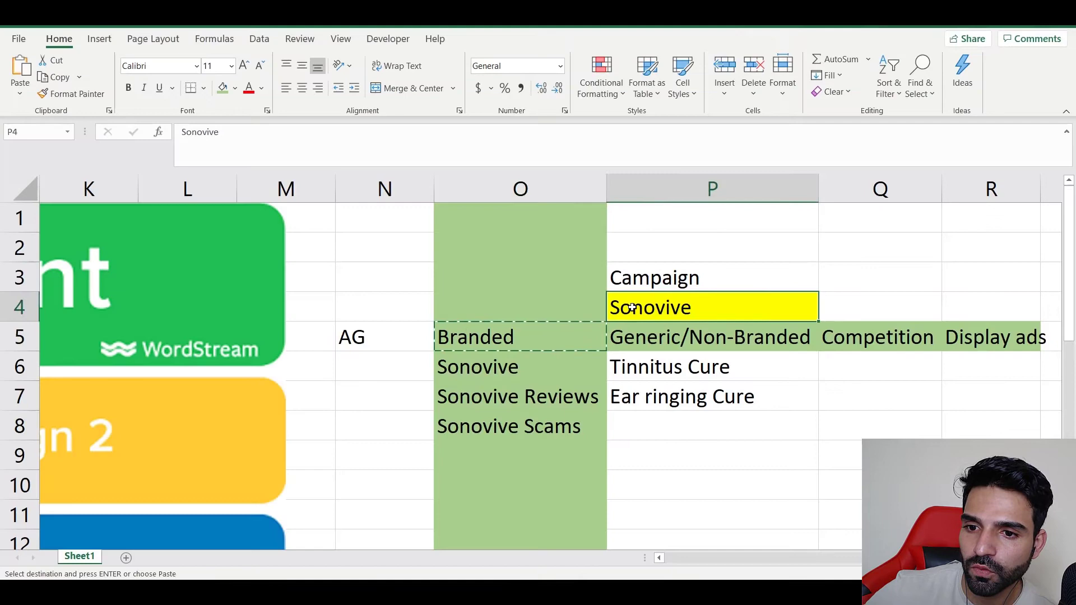
{"action": "key", "text": "ctrl+c"}
{"action": "key", "text": "alt+Tab"}
{"action": "key", "text": "ctrl+v"}
{"action": "key", "text": "alt+Tab"}
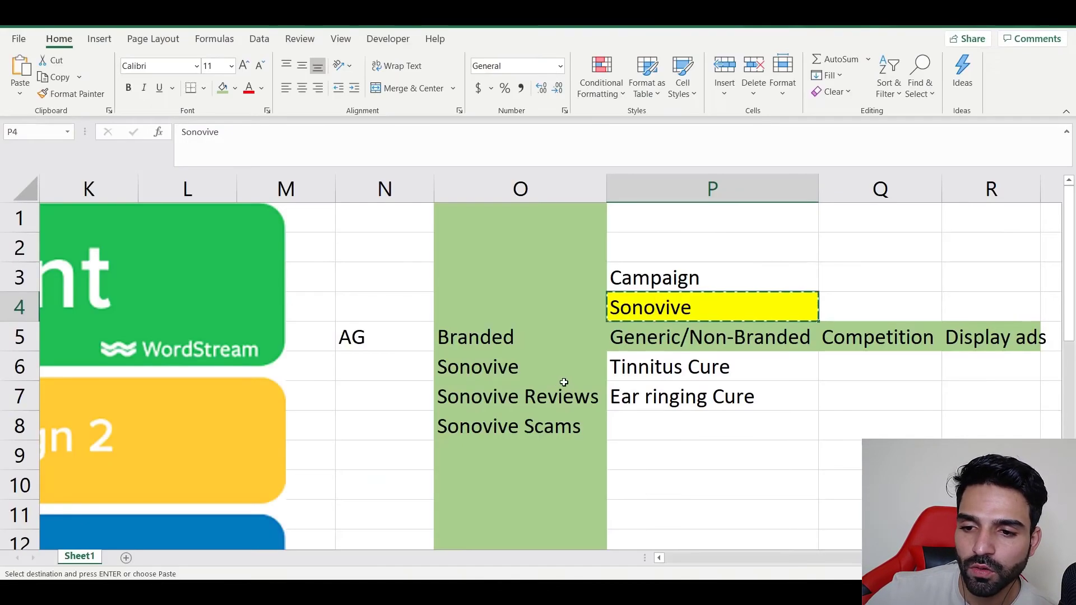
Copy the three branded keywords in O6:O8
{"action": "left_click_drag", "start_coordinate": [540, 375], "coordinate": [529, 424]}
{"action": "key", "text": "ctrl+c"}
{"action": "key", "text": "alt+Tab"}
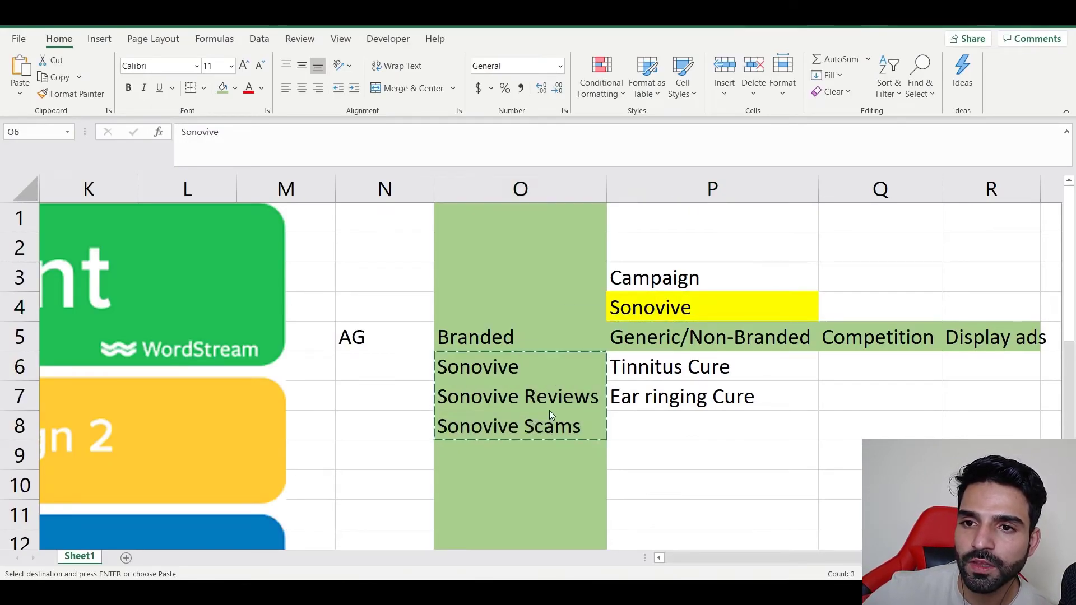
Generate lowercase phrase and exact match versions of the three Sonovive keywords and select all six results
{"action": "left_click", "coordinate": [447, 26]}
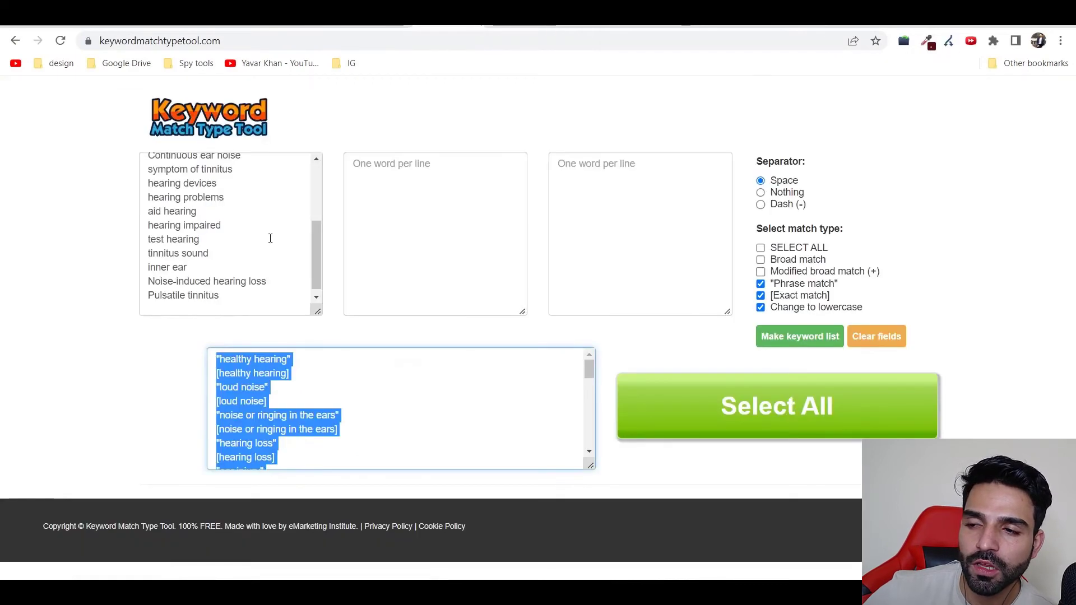
{"action": "left_click", "coordinate": [877, 336]}
{"action": "left_click", "coordinate": [269, 230]}
{"action": "key", "text": "ctrl+v"}
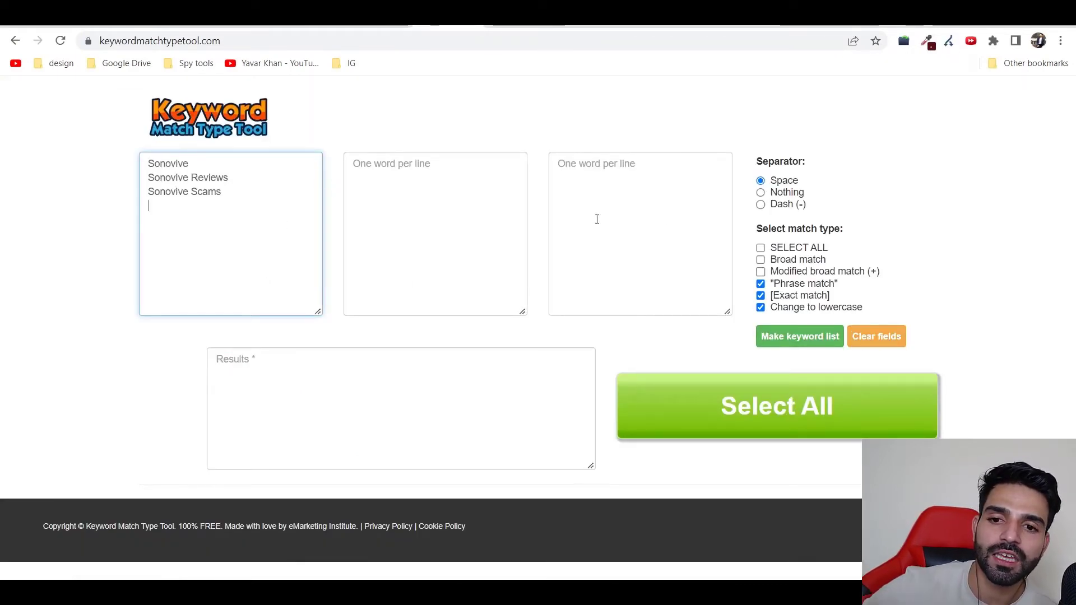
{"action": "left_click", "coordinate": [802, 335]}
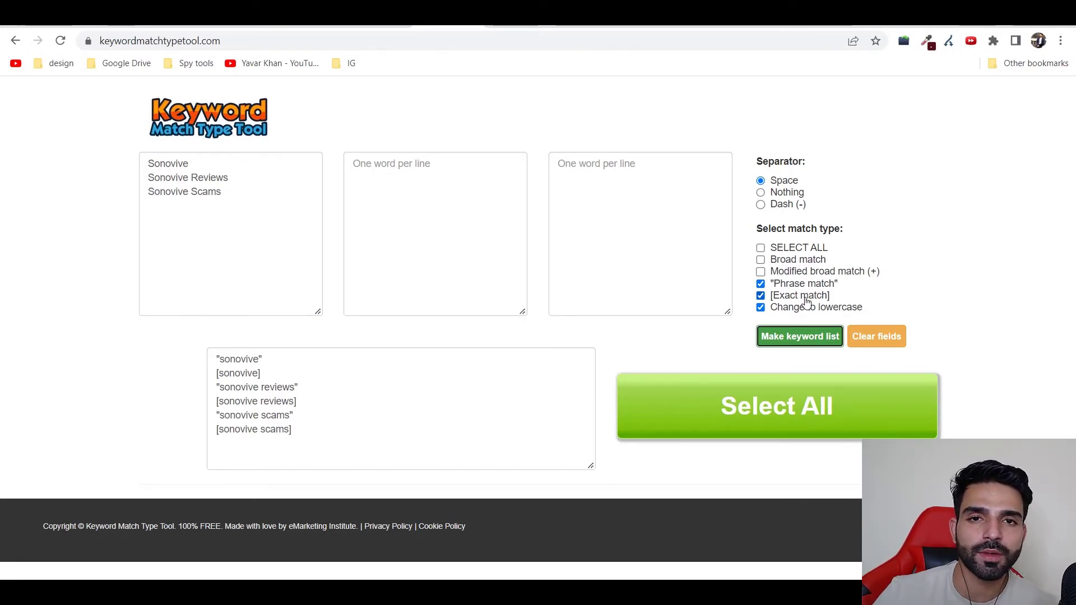
{"action": "left_click", "coordinate": [383, 420]}
{"action": "key", "text": "ctrl+a"}
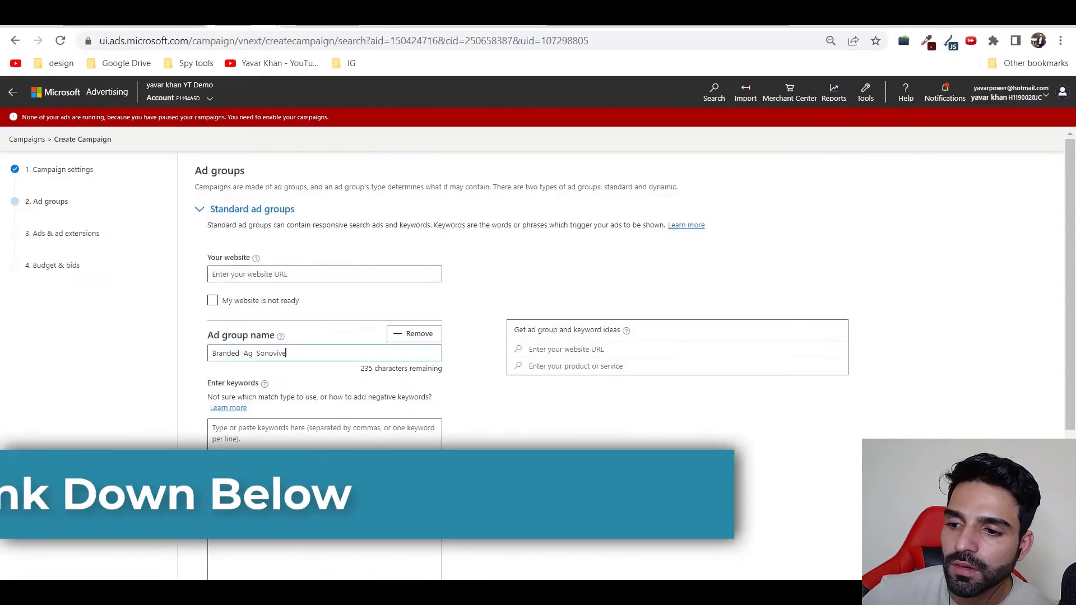
Save the ad group, start a new ad, and paste the landing page address as its Final URL
{"action": "scroll", "coordinate": [538, 336], "scroll_direction": "down", "scroll_amount": 4}
{"action": "left_click", "coordinate": [228, 547]}
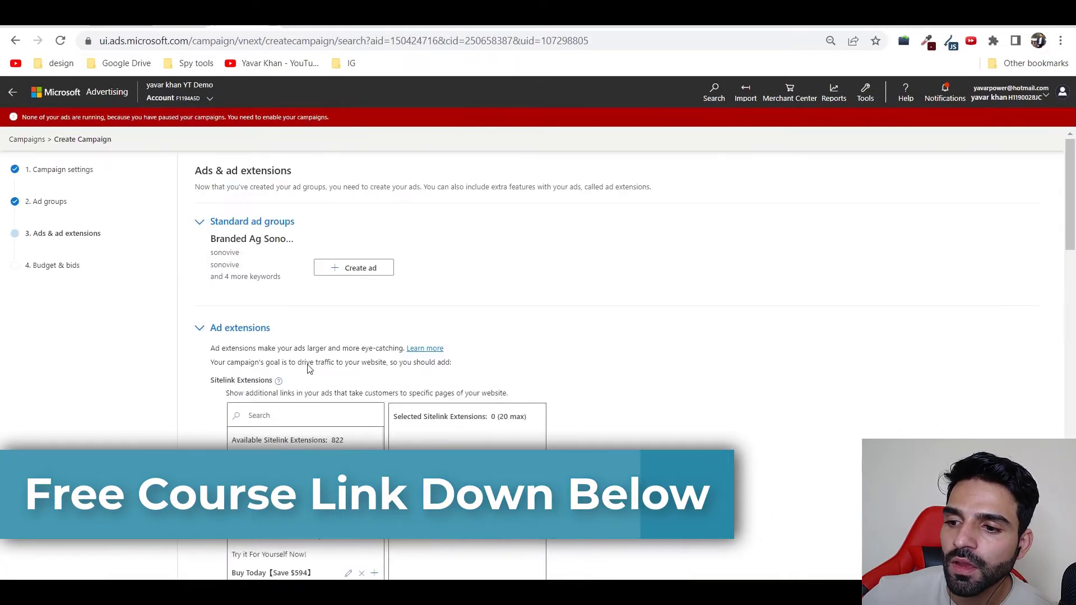
{"action": "left_click", "coordinate": [362, 267]}
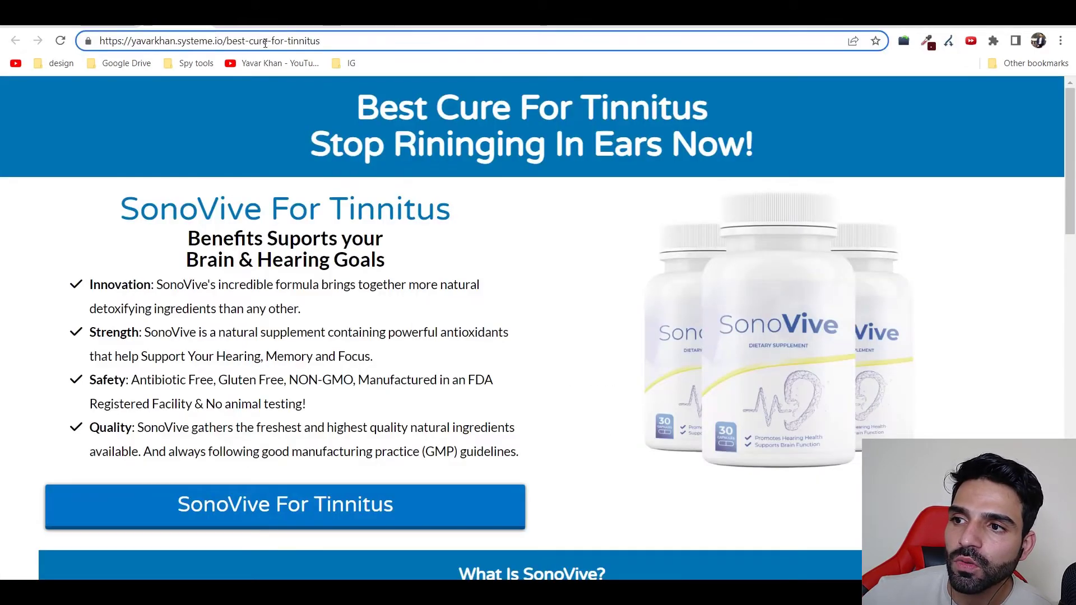
{"action": "key", "text": "ctrl+l"}
{"action": "key", "text": "ctrl+shift+Tab"}
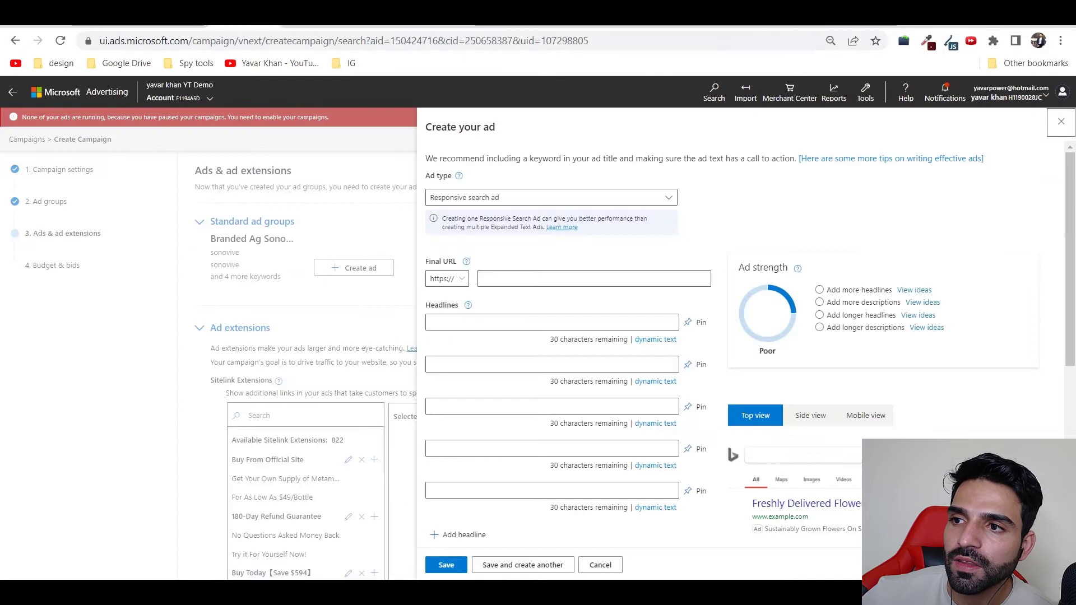
{"action": "left_click", "coordinate": [533, 284]}
{"action": "key", "text": "ctrl+v"}
Copy the landing page heading 'SonoVive For Tinnitus' into Headline 1
{"action": "left_click", "coordinate": [500, 323]}
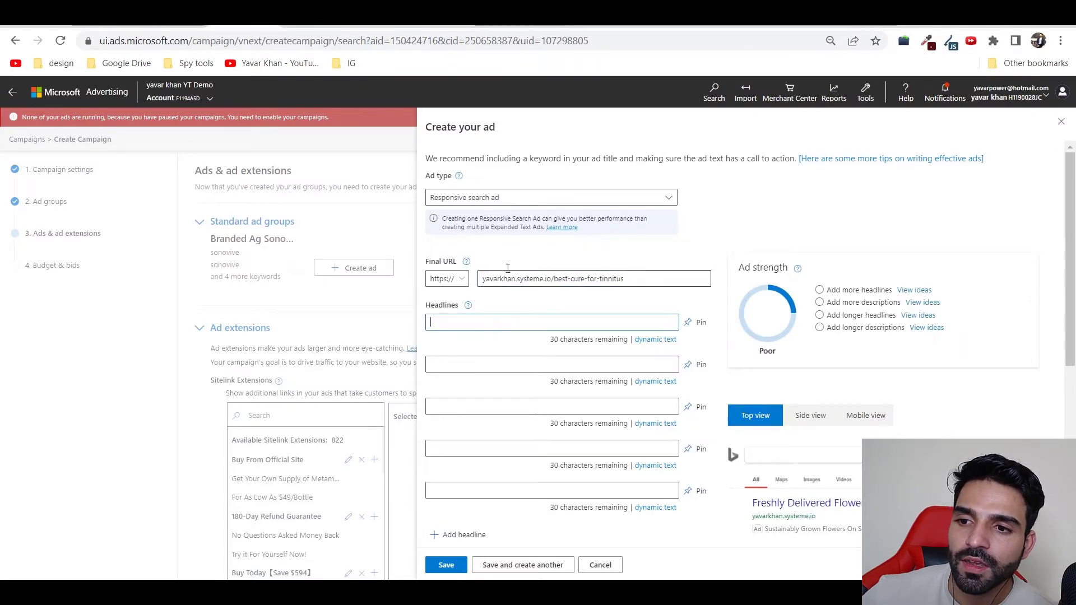
{"action": "key", "text": "ctrl+Tab"}
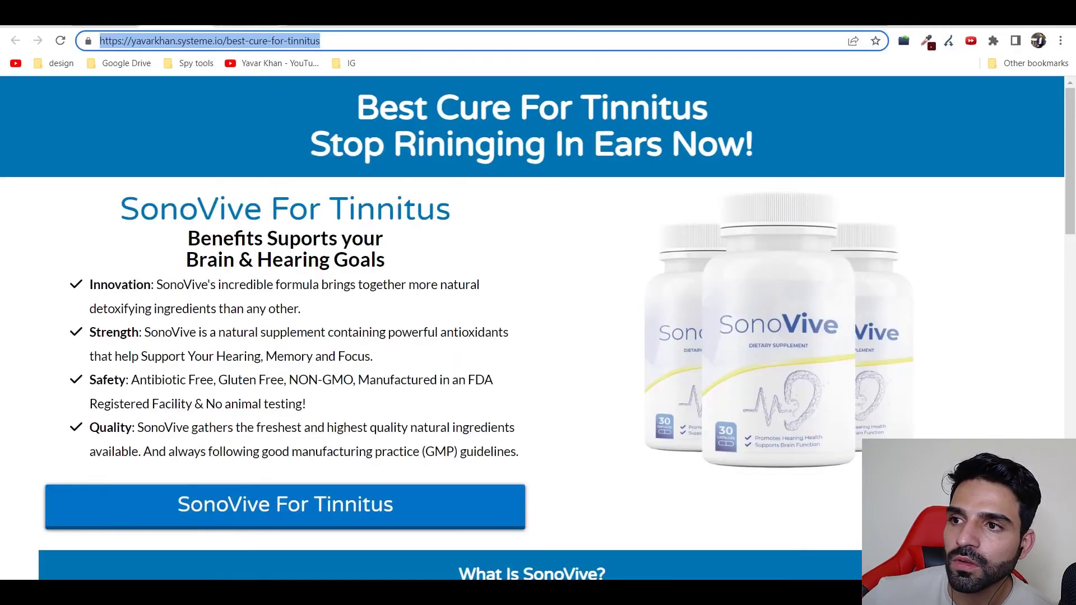
{"action": "left_click_drag", "start_coordinate": [64, 210], "coordinate": [473, 211]}
{"action": "key", "text": "ctrl+c"}
{"action": "key", "text": "ctrl+shift+Tab"}
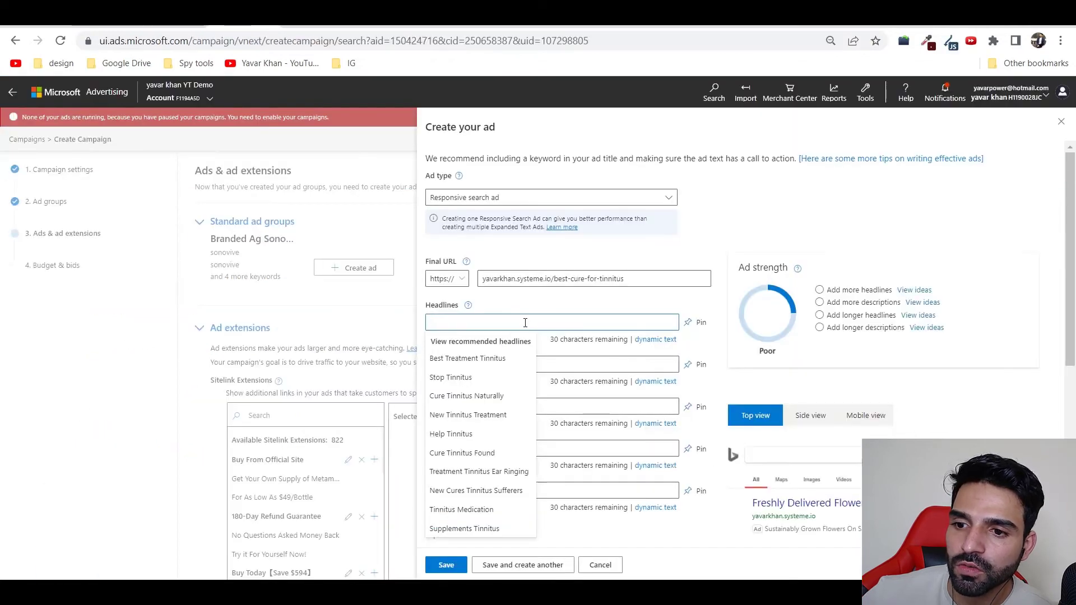
{"action": "key", "text": "ctrl+v"}
Search Google for 'SonoVive For Tinnitus' and review the competing hearing-health page
{"action": "key", "text": "ctrl+Tab"}
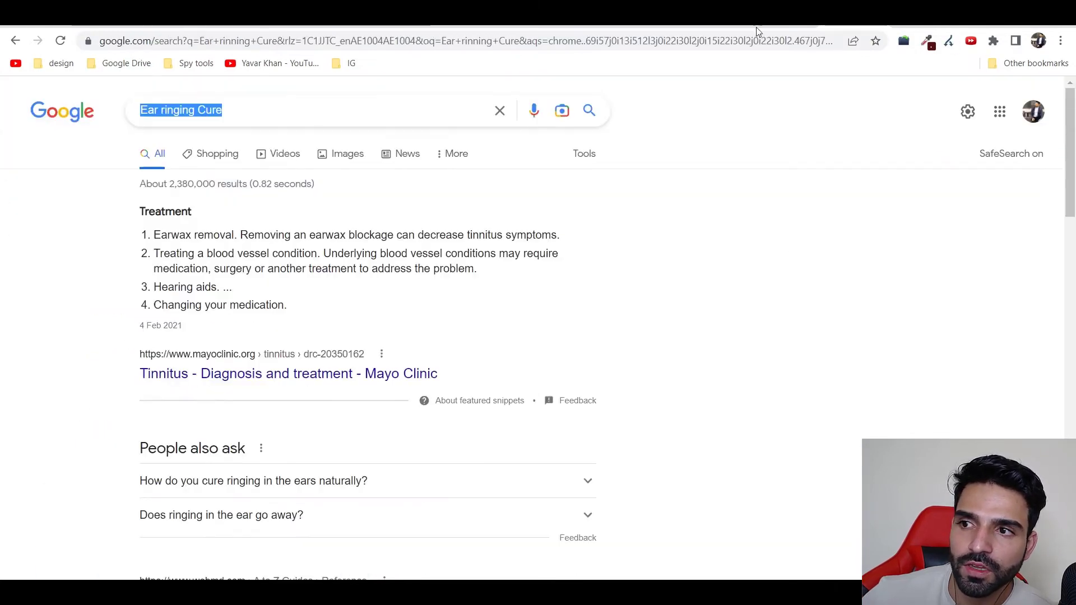
{"action": "key", "text": "ctrl+v"}
{"action": "key", "text": "Return"}
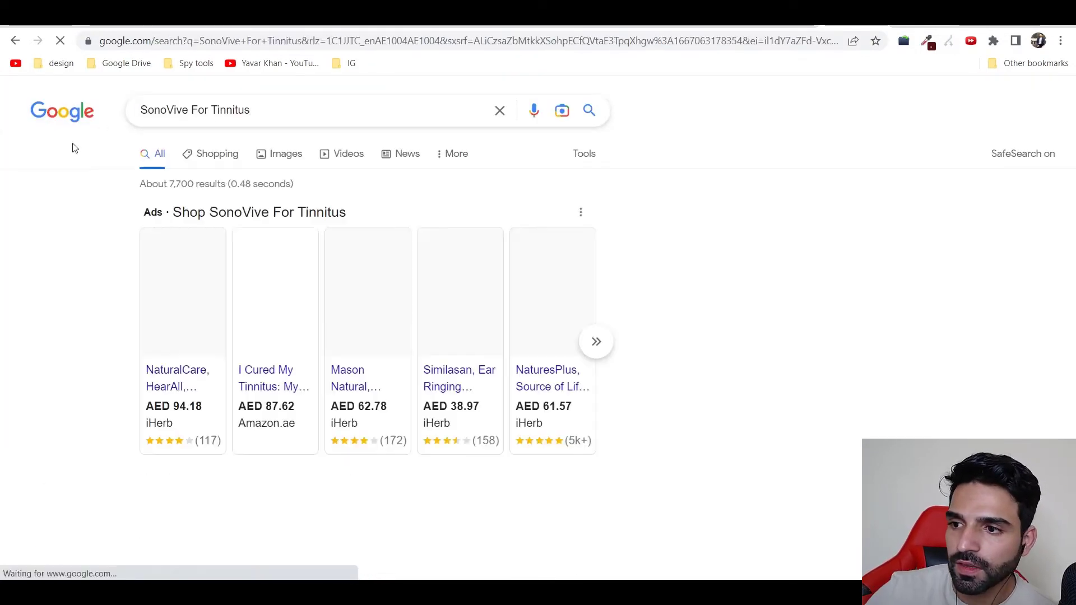
{"action": "scroll", "coordinate": [118, 207], "scroll_direction": "down", "scroll_amount": 5}
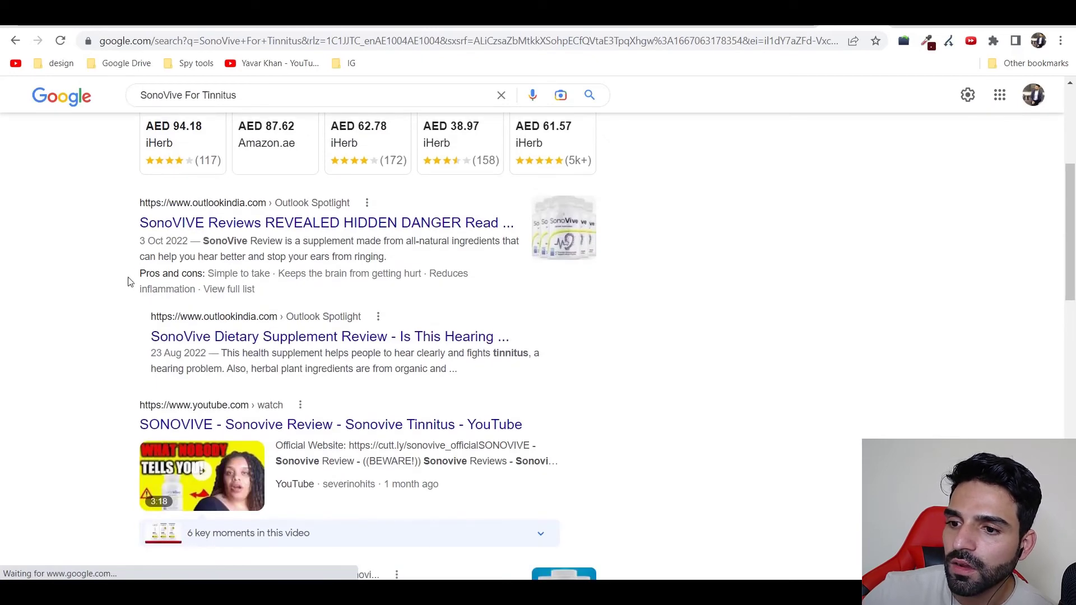
{"action": "key", "text": "ctrl+shift+Tab"}
{"action": "key", "text": "ctrl+shift+Tab"}
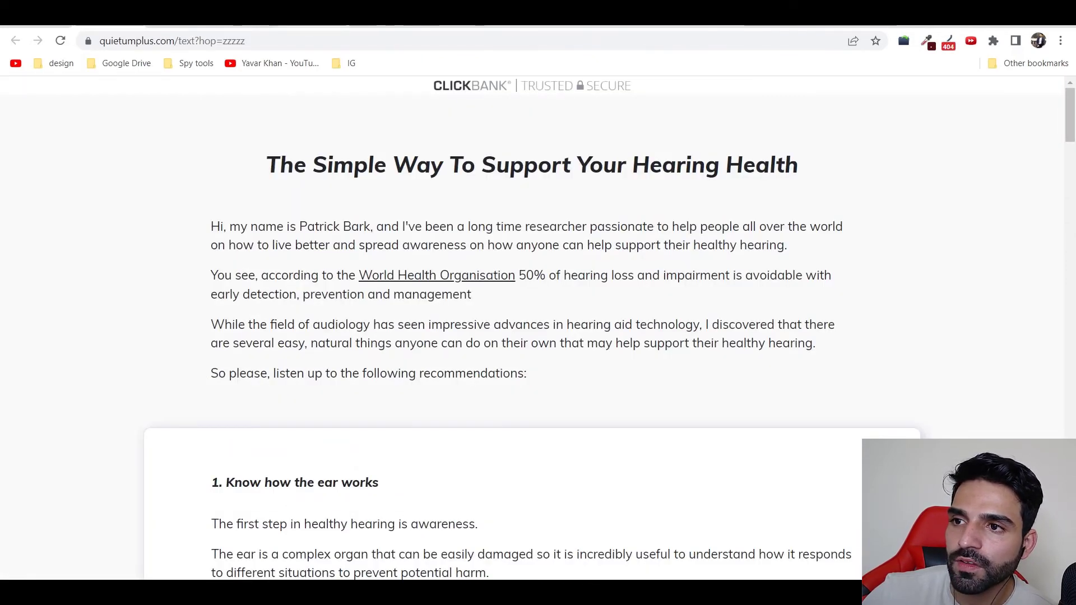
{"action": "key", "text": "ctrl+shift+Tab"}
Fill headlines 2–4 with the suggestions Supplements Tinnitus, Stop Tinnitus and Best Treatment Tinnitus
{"action": "left_click", "coordinate": [459, 363]}
{"action": "type", "text": "S"}
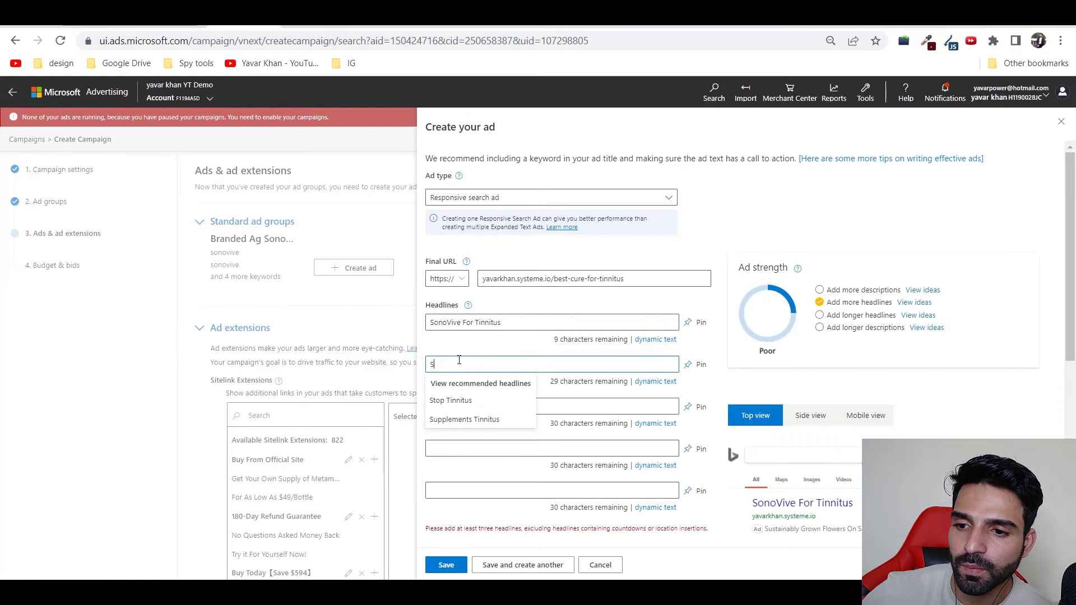
{"action": "type", "text": "l"}
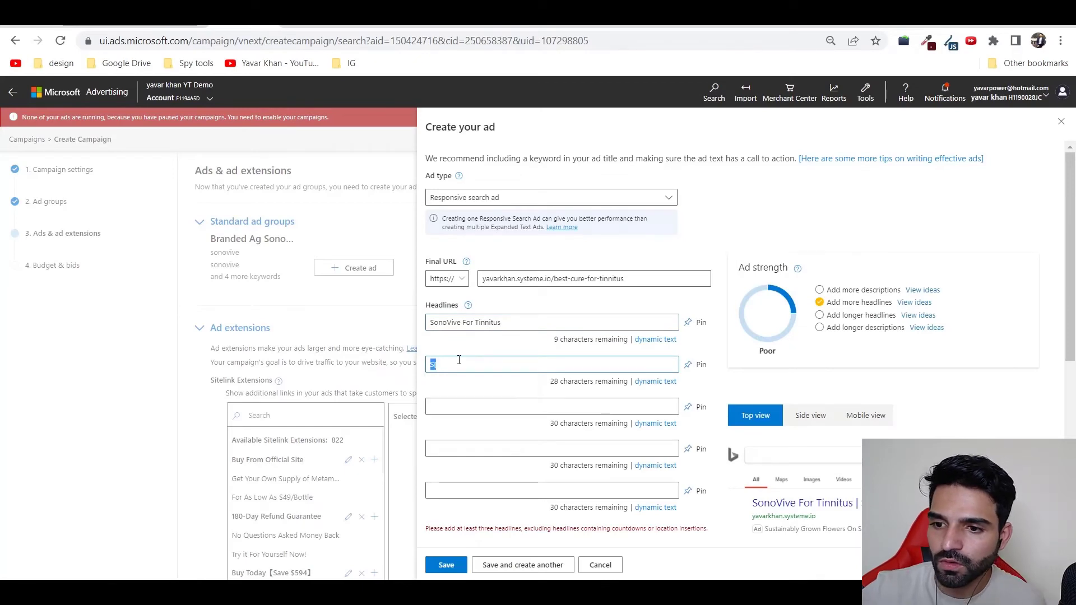
{"action": "type", "text": "{"}
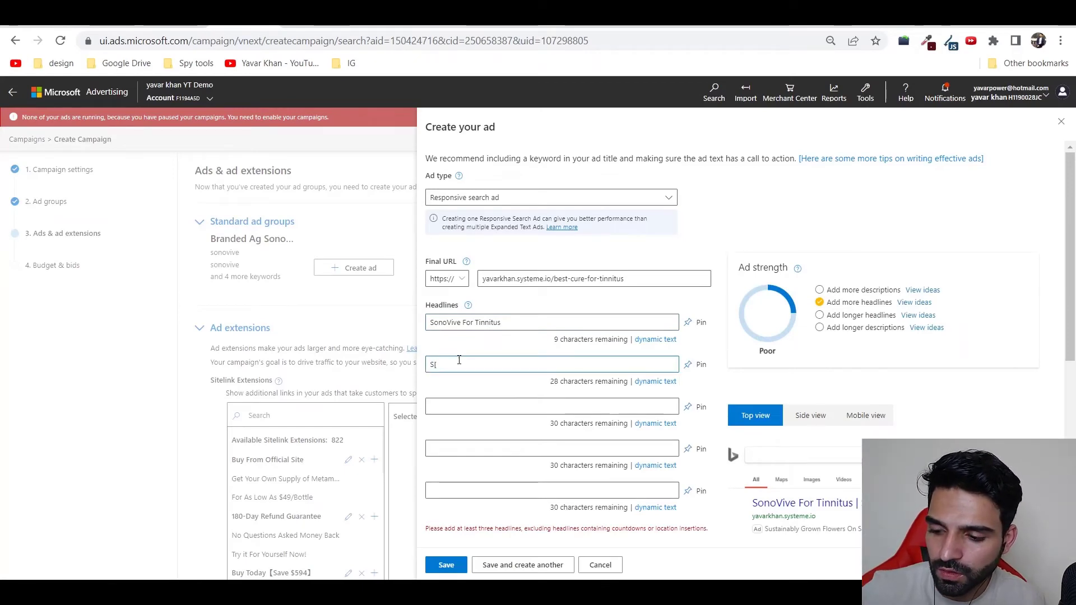
{"action": "key", "text": "BackSpace"}
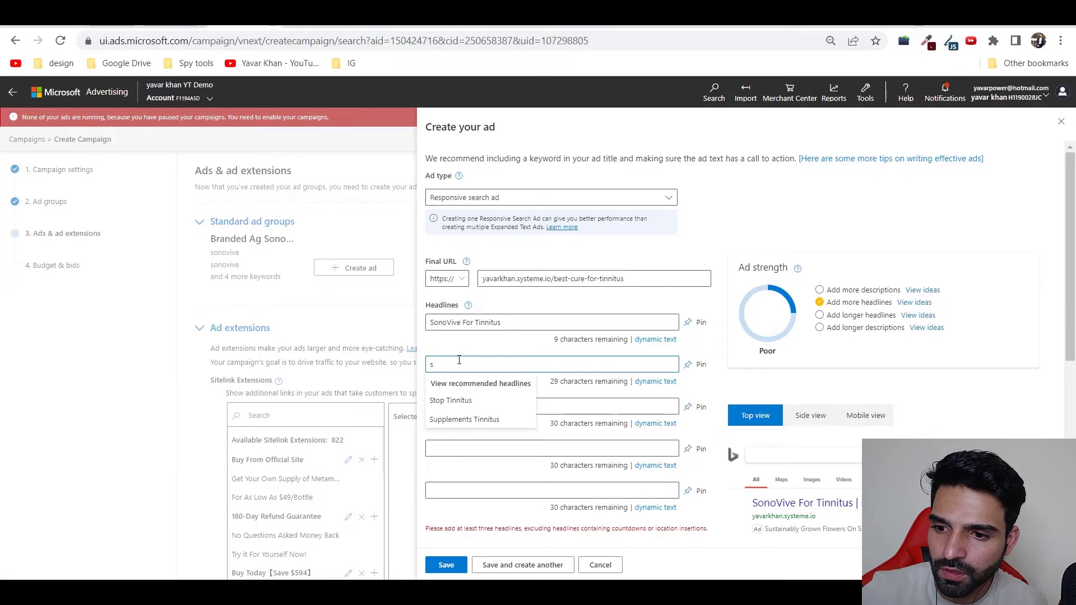
{"action": "left_click", "coordinate": [465, 419]}
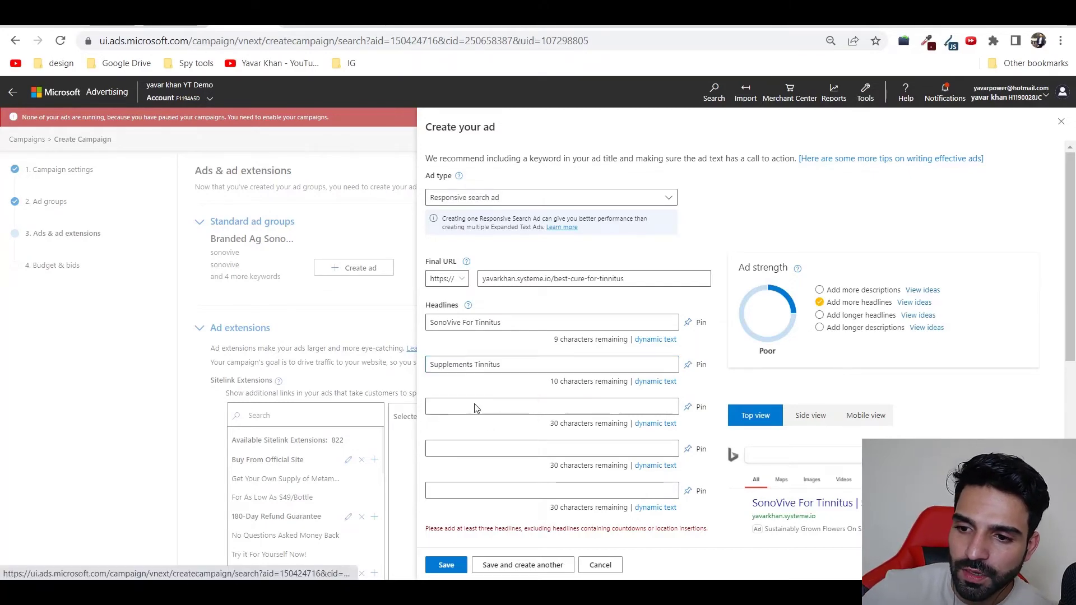
{"action": "left_click", "coordinate": [474, 406]}
{"action": "left_click", "coordinate": [467, 461]}
{"action": "left_click", "coordinate": [470, 448]}
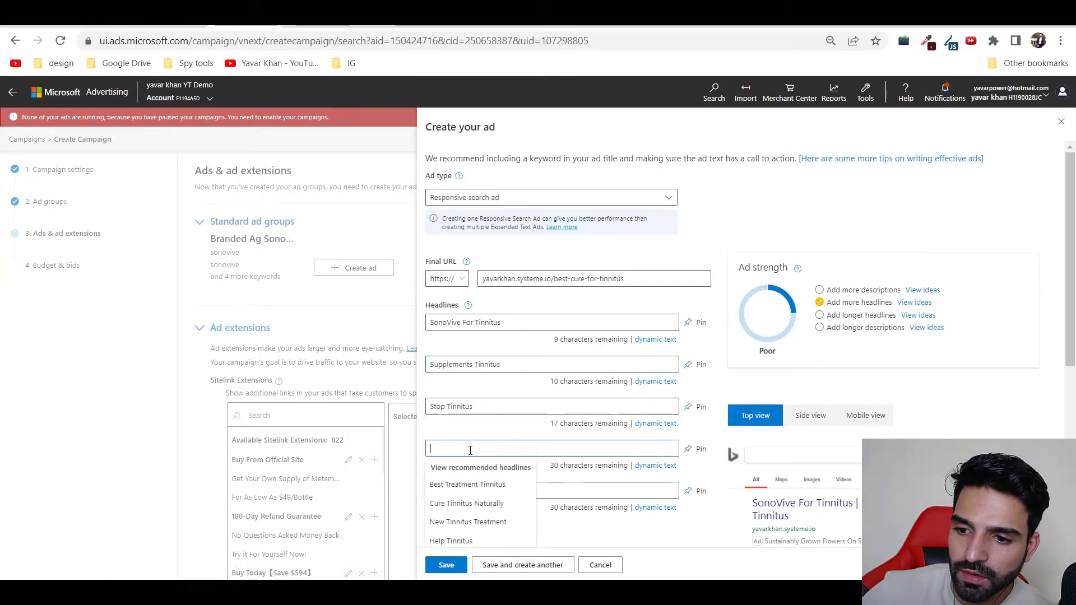
{"action": "left_click", "coordinate": [468, 485]}
Add the descriptions 'Best Cure For Tinnitus' and 'Freshest & Highest Quality', then save the ad
{"action": "scroll", "coordinate": [546, 441], "scroll_direction": "down", "scroll_amount": 2}
{"action": "scroll", "coordinate": [546, 441], "scroll_direction": "down", "scroll_amount": 1}
{"action": "left_click", "coordinate": [489, 486]}
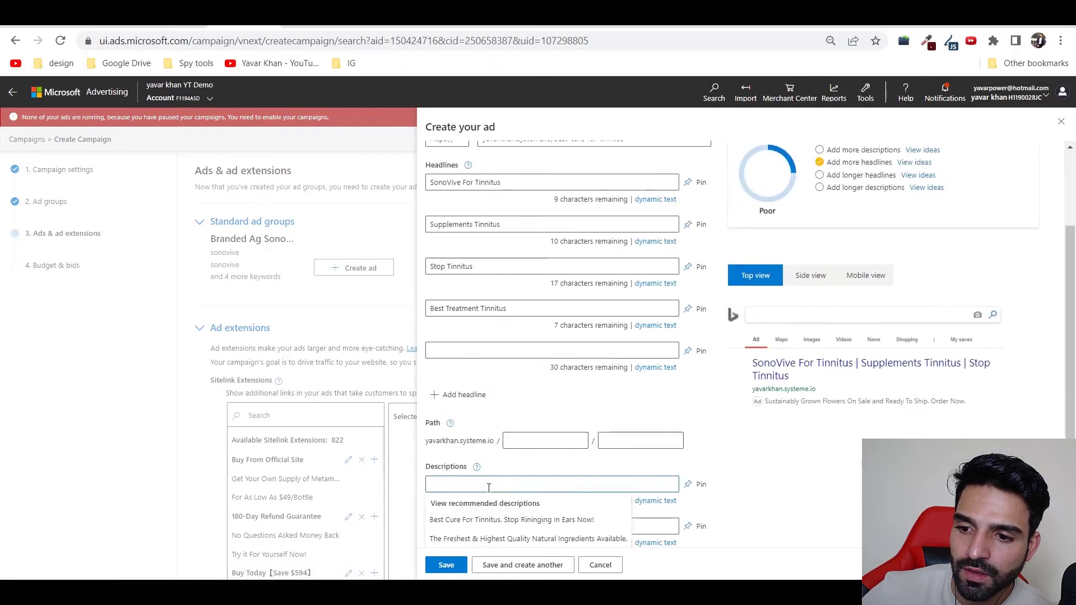
{"action": "left_click", "coordinate": [506, 520]}
{"action": "scroll", "coordinate": [498, 426], "scroll_direction": "down", "scroll_amount": 3}
{"action": "left_click", "coordinate": [477, 385]}
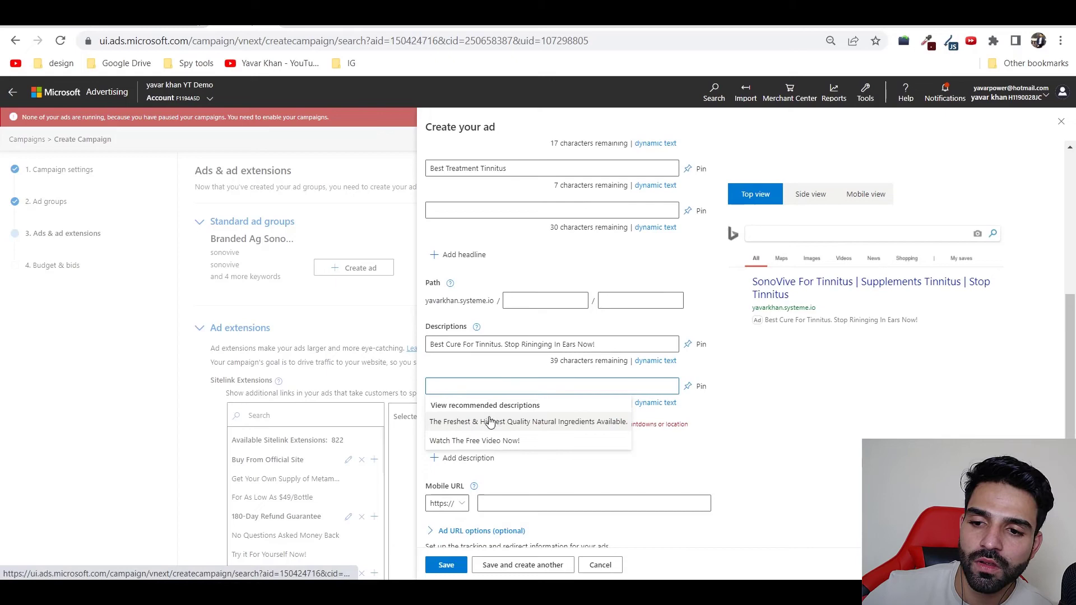
{"action": "left_click", "coordinate": [489, 422]}
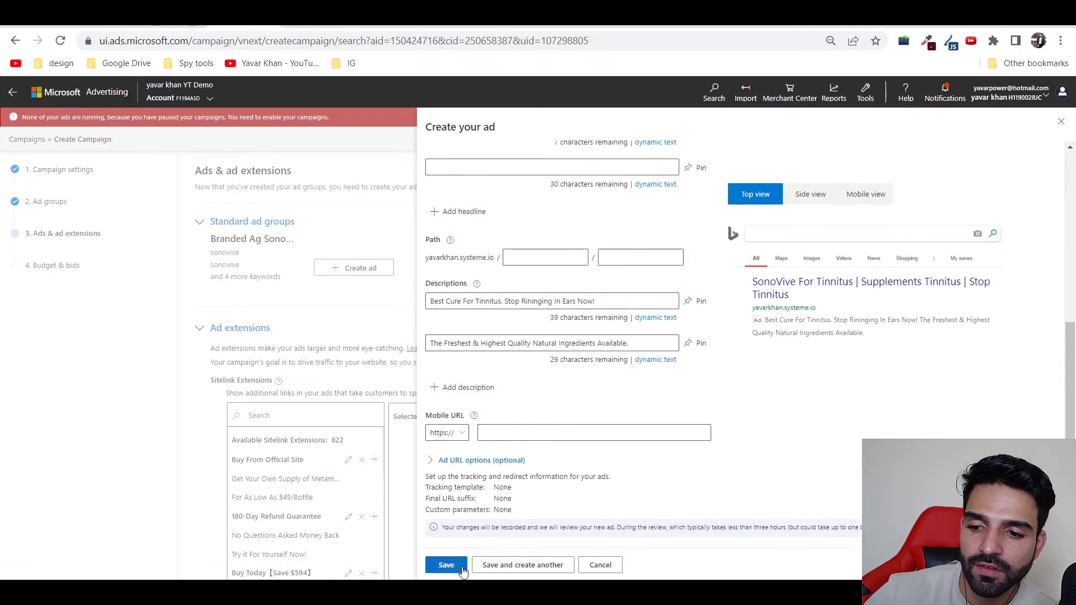
{"action": "left_click", "coordinate": [456, 566]}
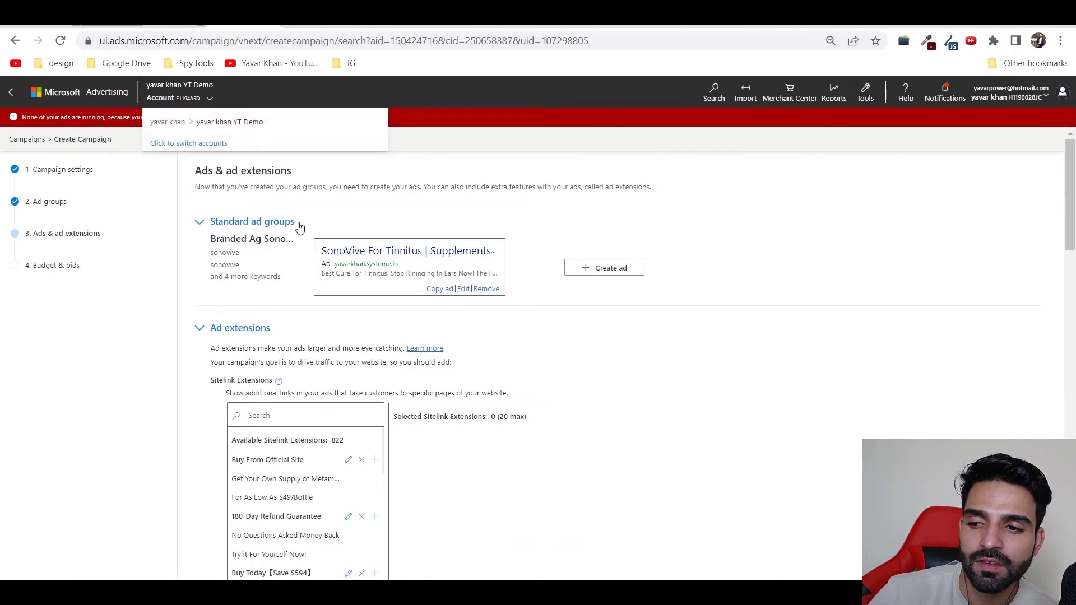
Set the Branded ad group bid to 1 USD, replace the daily budget, and save the campaign
{"action": "scroll", "coordinate": [298, 360], "scroll_direction": "down", "scroll_amount": 5}
{"action": "scroll", "coordinate": [316, 348], "scroll_direction": "up", "scroll_amount": 2}
{"action": "scroll", "coordinate": [315, 349], "scroll_direction": "up", "scroll_amount": 3}
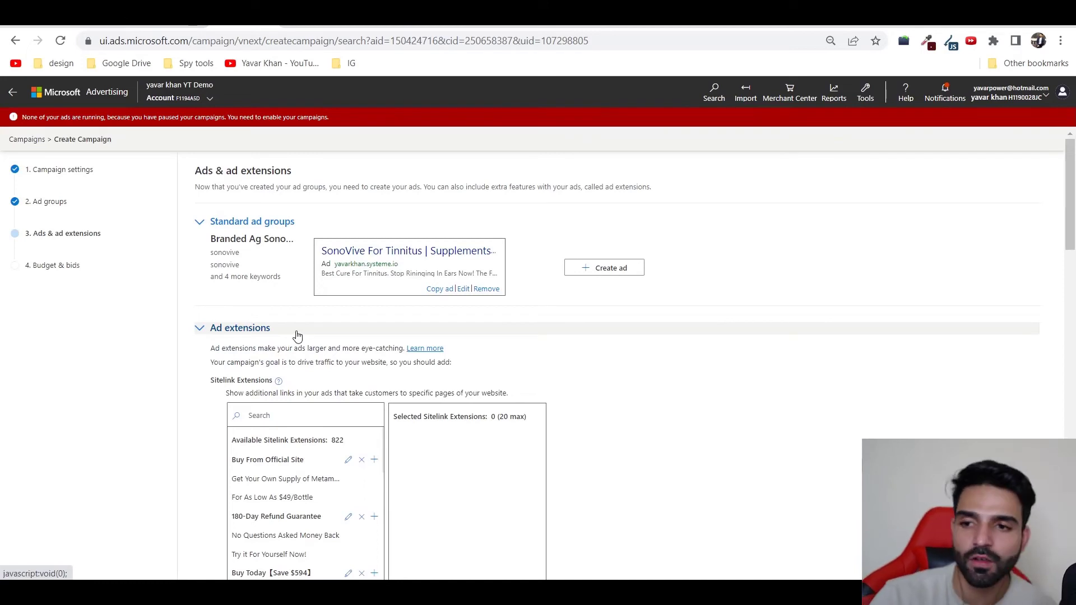
{"action": "scroll", "coordinate": [297, 335], "scroll_direction": "down", "scroll_amount": 10}
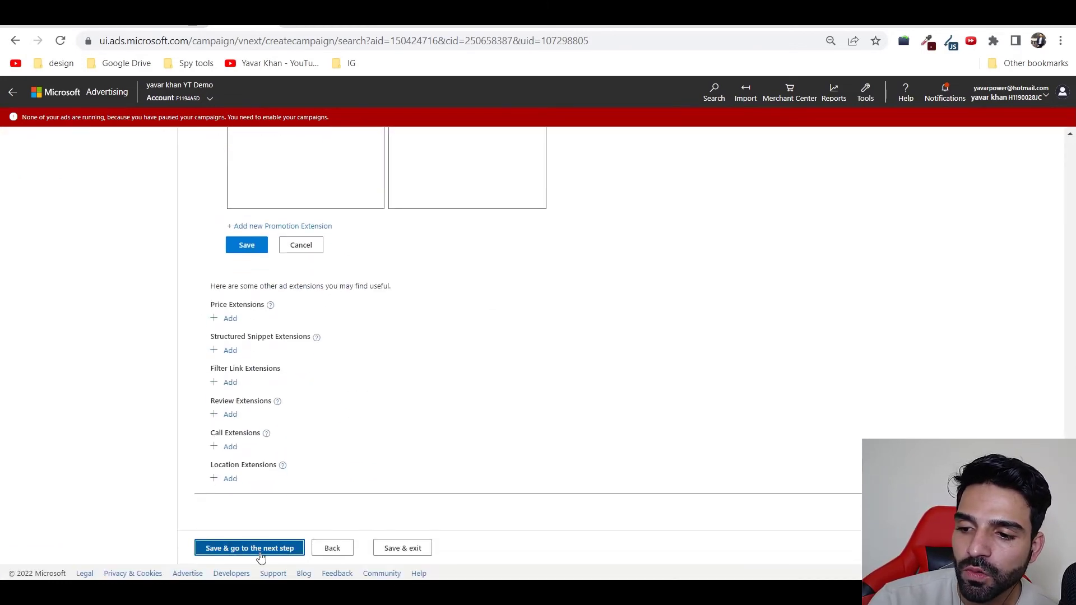
{"action": "left_click", "coordinate": [250, 549]}
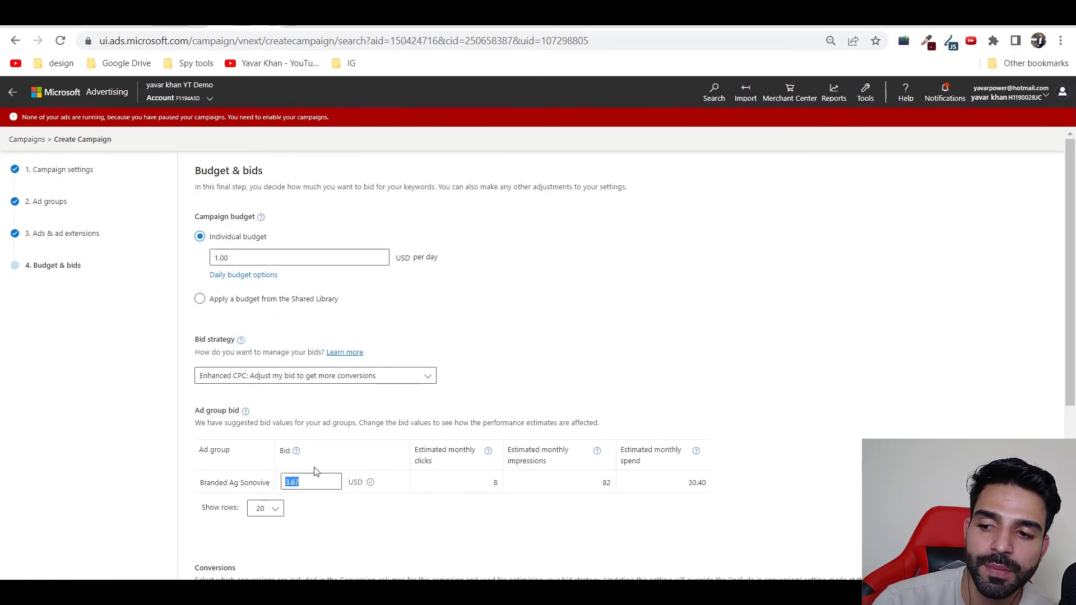
{"action": "type", "text": "1"}
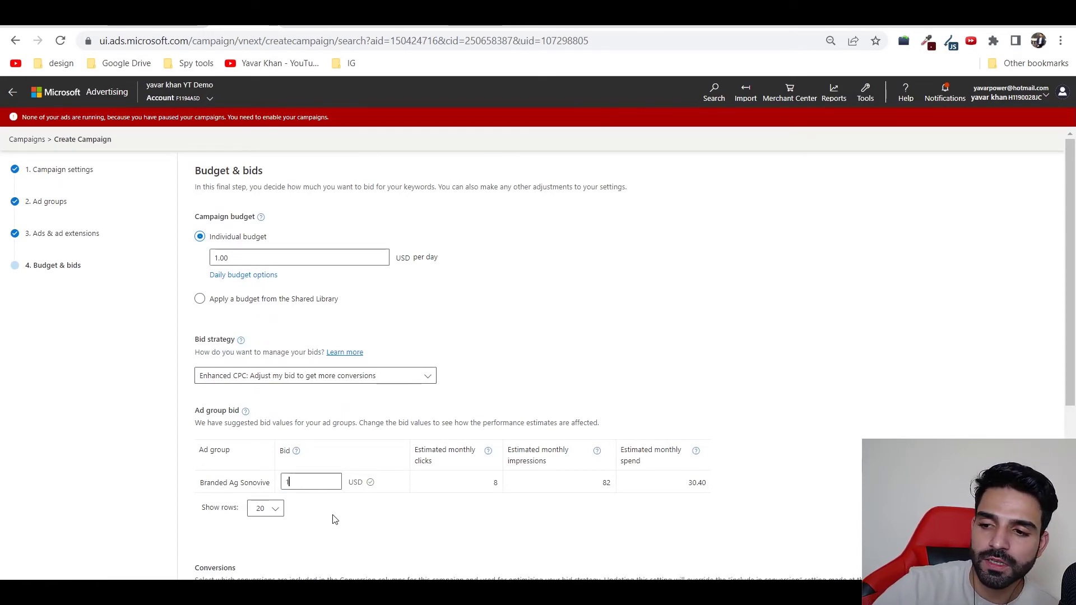
{"action": "double_click", "coordinate": [254, 262]}
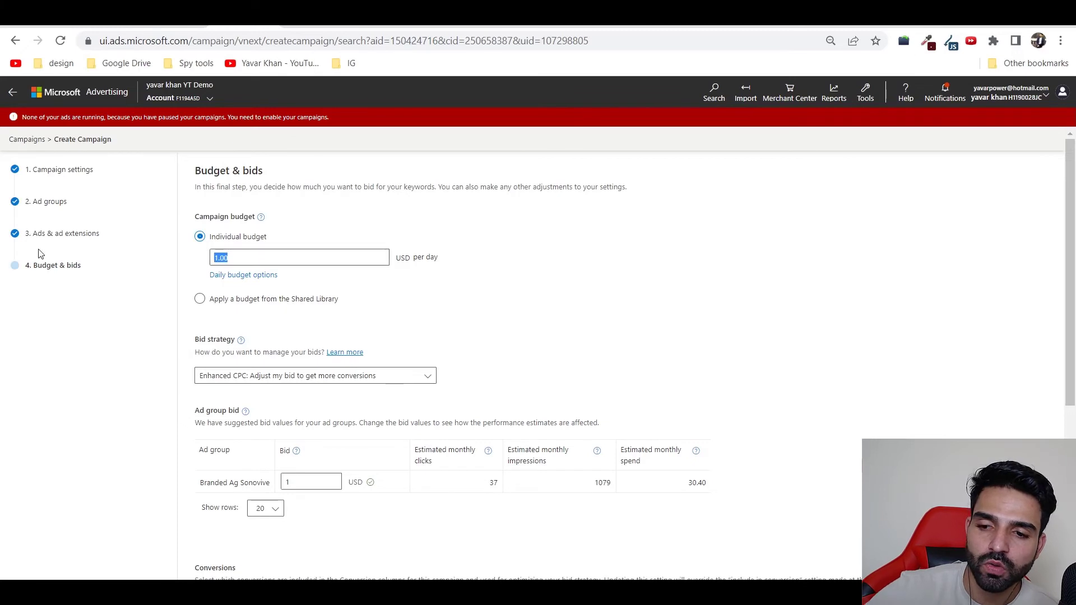
{"action": "type", "text": "10"}
{"action": "scroll", "coordinate": [118, 335], "scroll_direction": "down", "scroll_amount": 5}
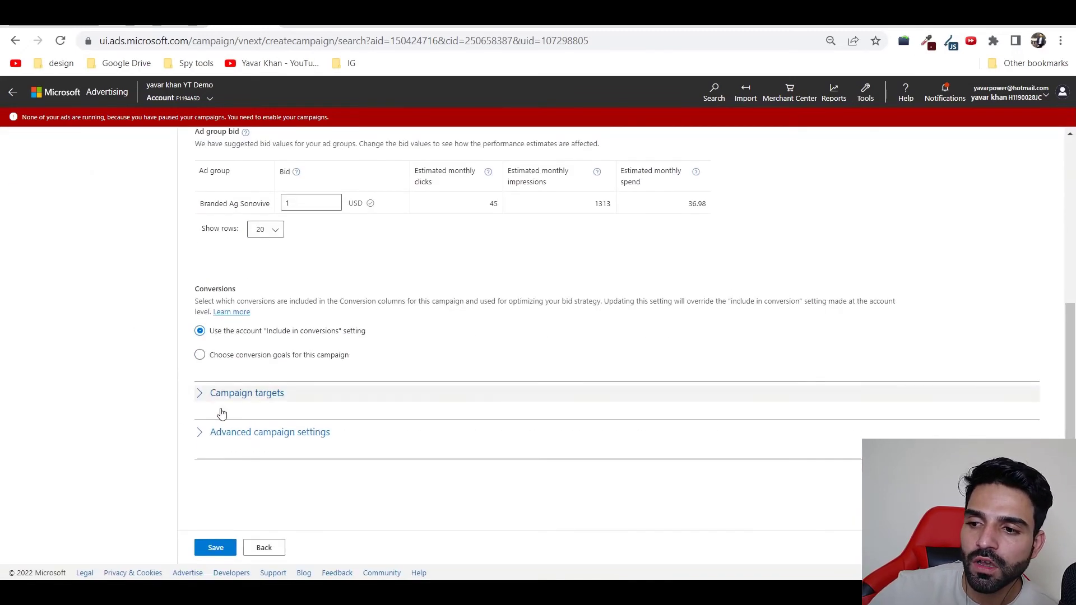
{"action": "left_click", "coordinate": [213, 548]}
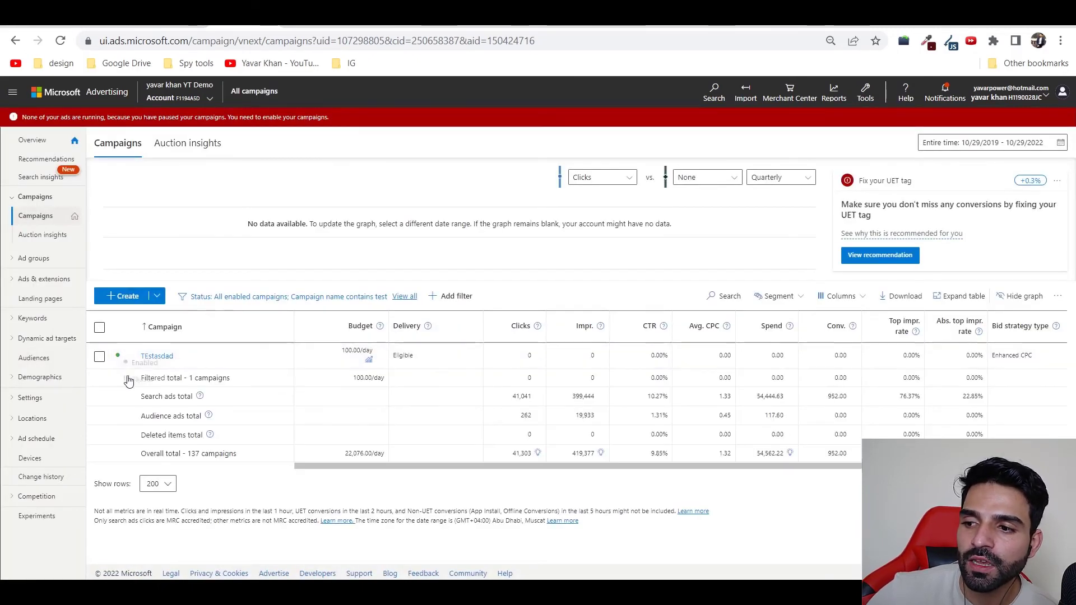
Pause the TEstasdad campaign from its status menu in the Campaigns table
{"action": "left_click", "coordinate": [128, 362]}
{"action": "left_click", "coordinate": [152, 378]}
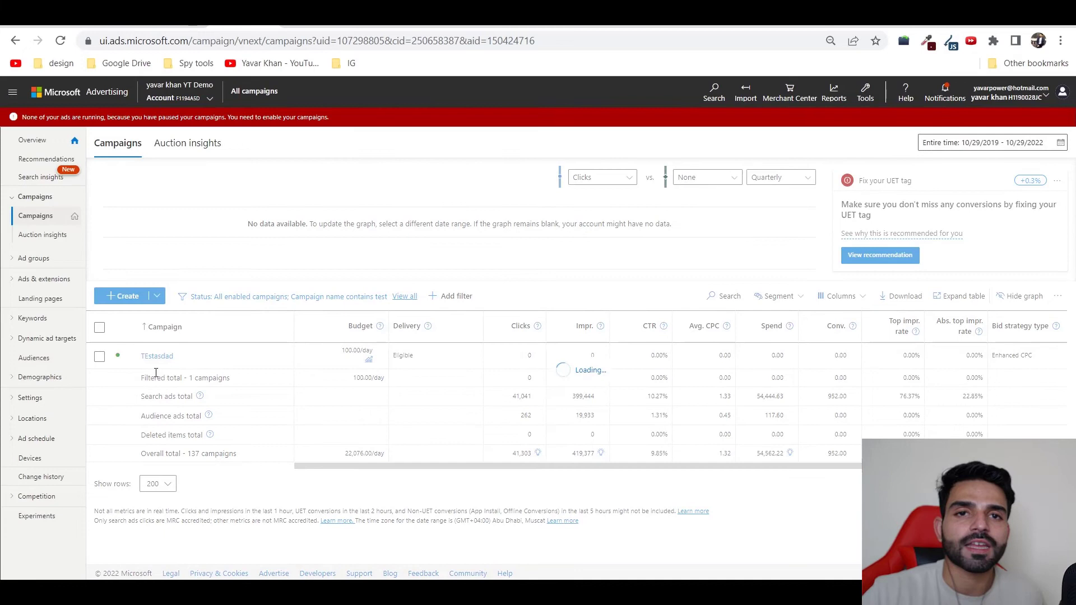